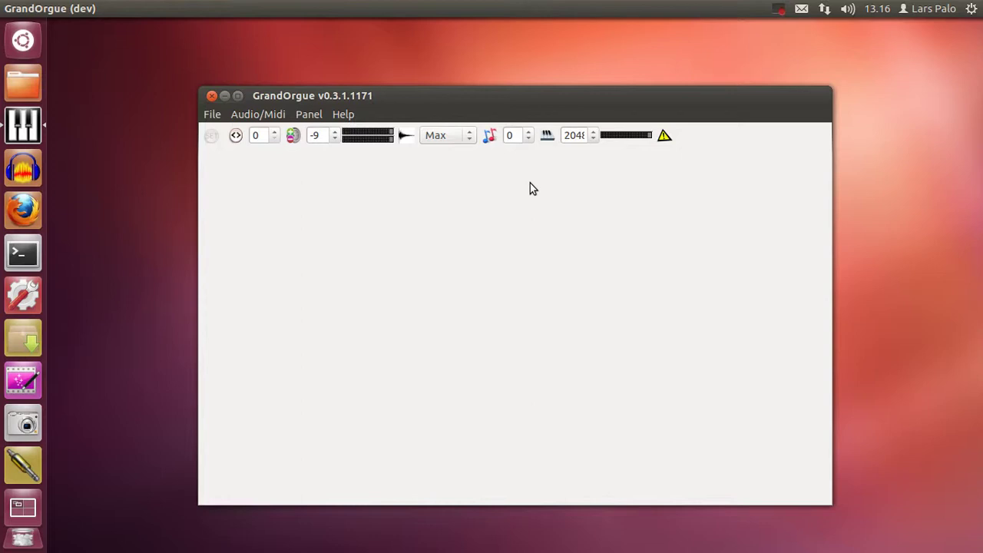
# Step: Show the ALSA default output device's Channel 1 and Channel 2 routing in Audio/Midi Settings
pyautogui.click(258, 116)
pyautogui.click(276, 170)
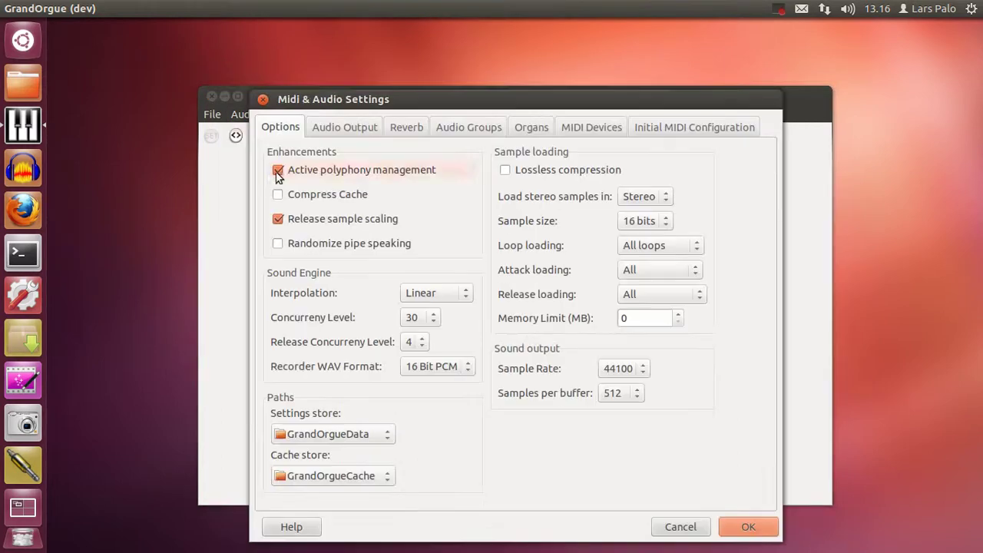
pyautogui.click(367, 129)
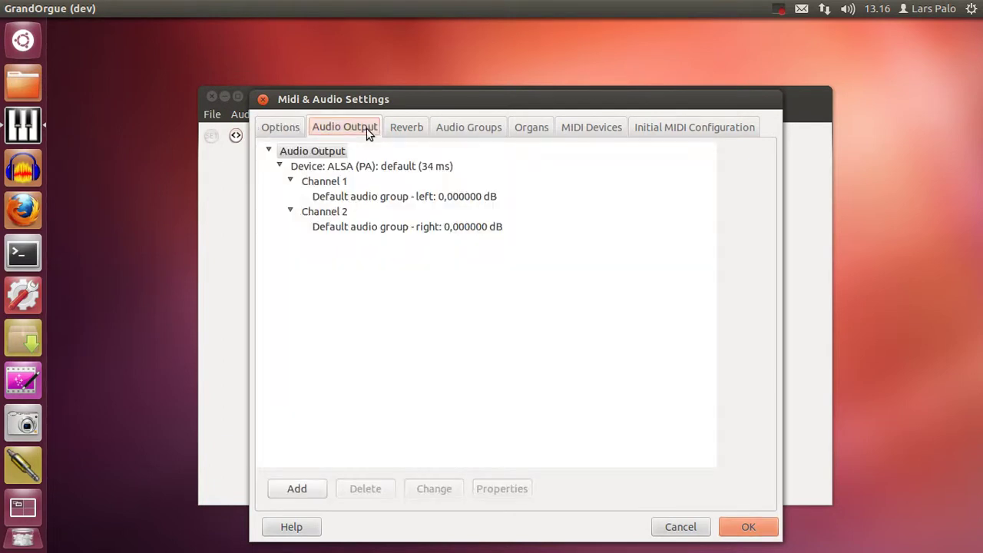
pyautogui.click(346, 167)
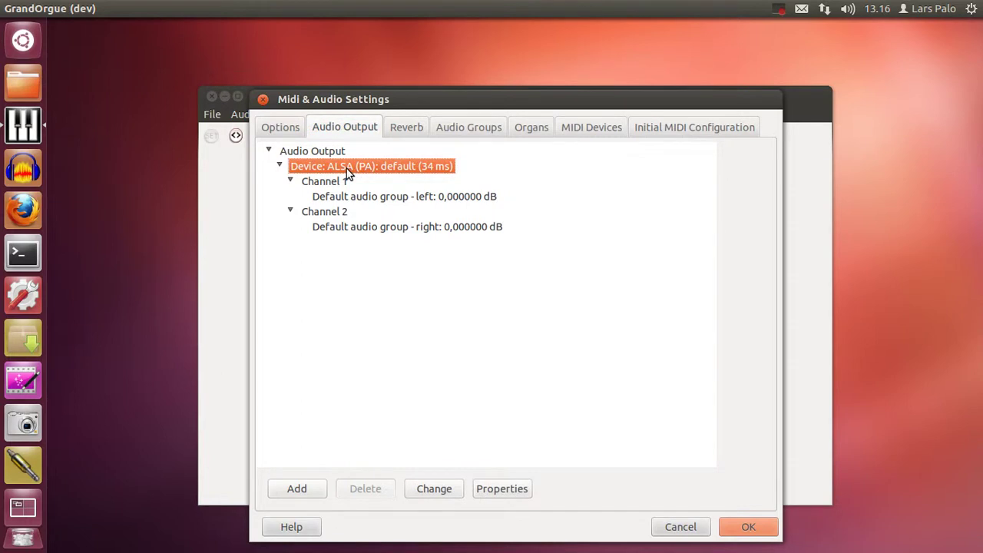
# Step: Switch Ubuntu's analog output mode to Analog Surround 4.0 Output, then close Sound Settings
pyautogui.click(846, 10)
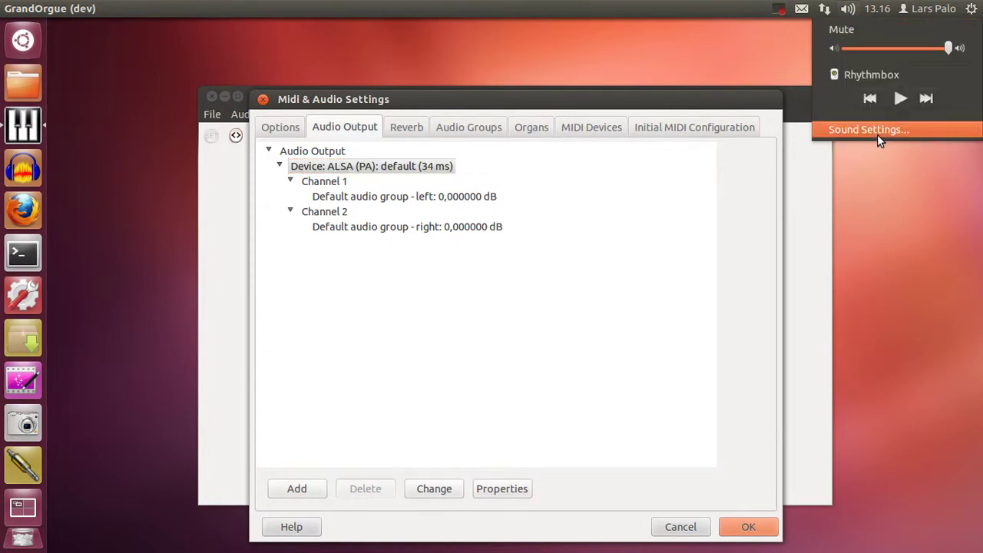
pyautogui.click(877, 135)
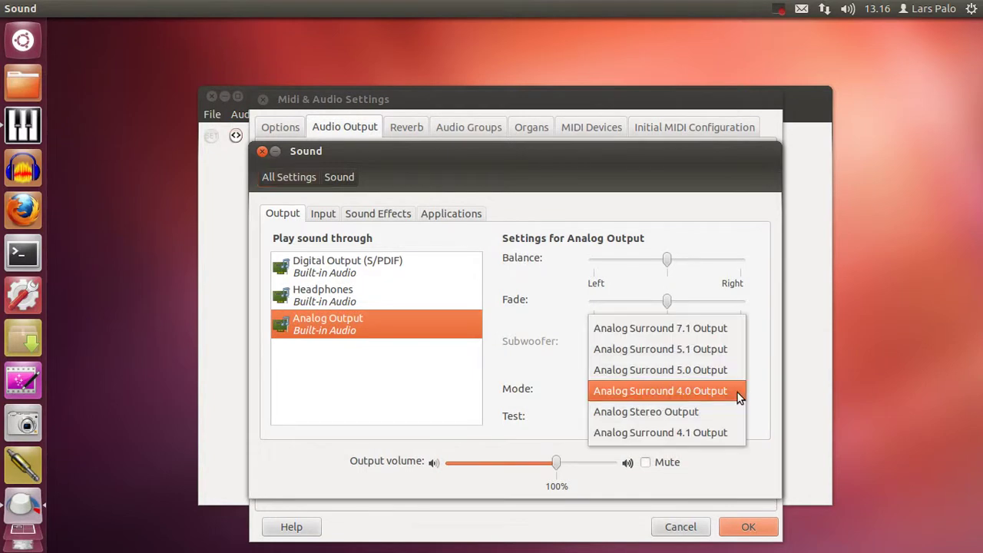
pyautogui.click(736, 392)
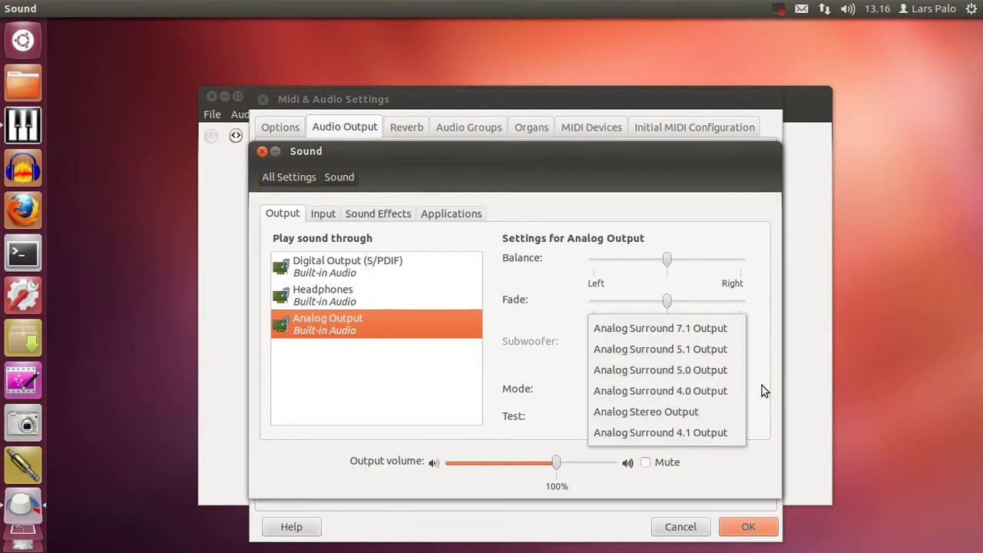
pyautogui.click(760, 388)
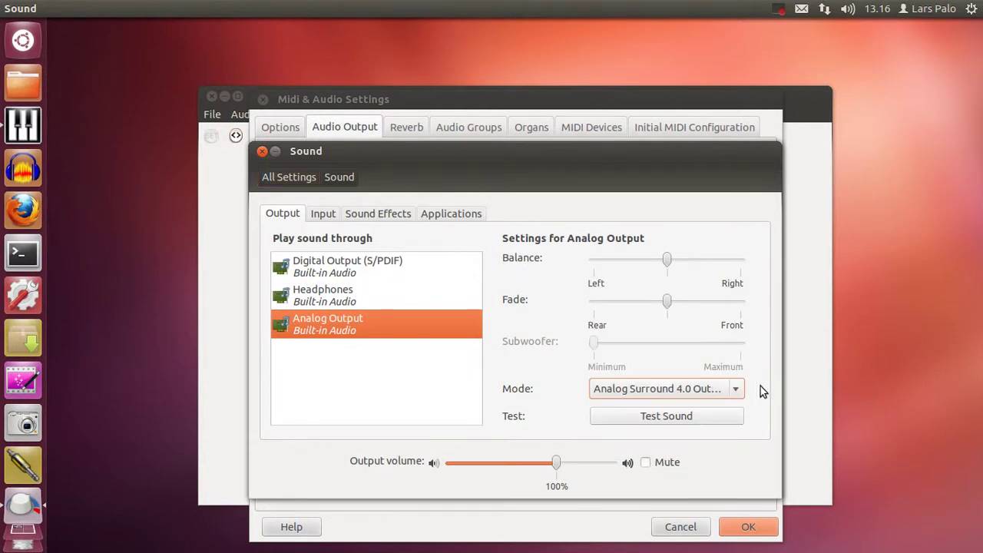
pyautogui.click(262, 151)
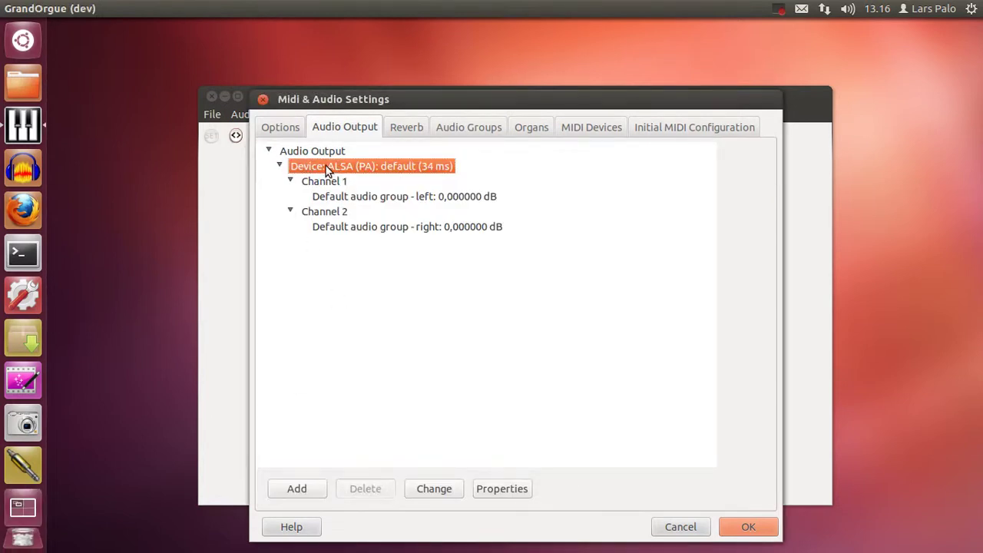
# Step: Add Channel 3 and Channel 4 to the ALSA output device
pyautogui.click(302, 487)
pyautogui.click(302, 486)
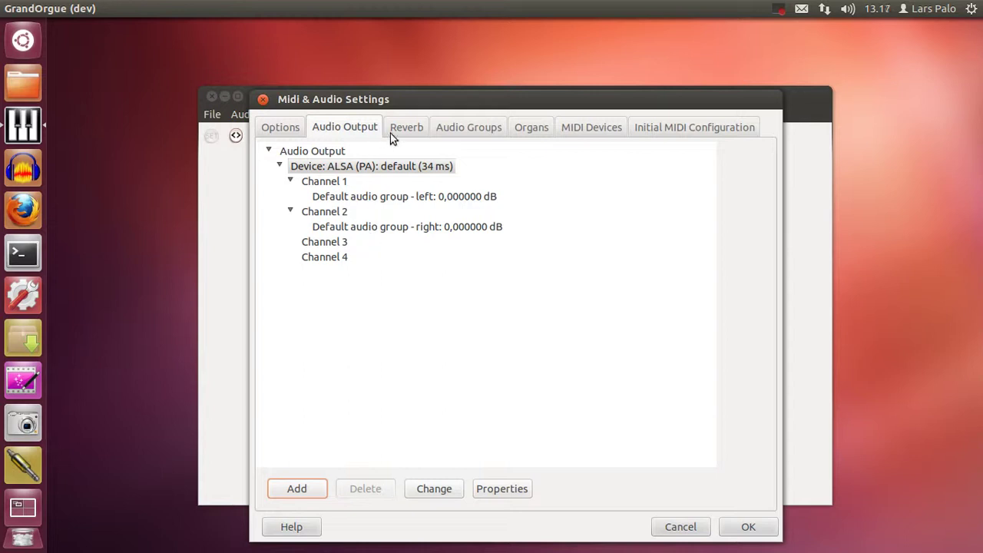
pyautogui.click(467, 131)
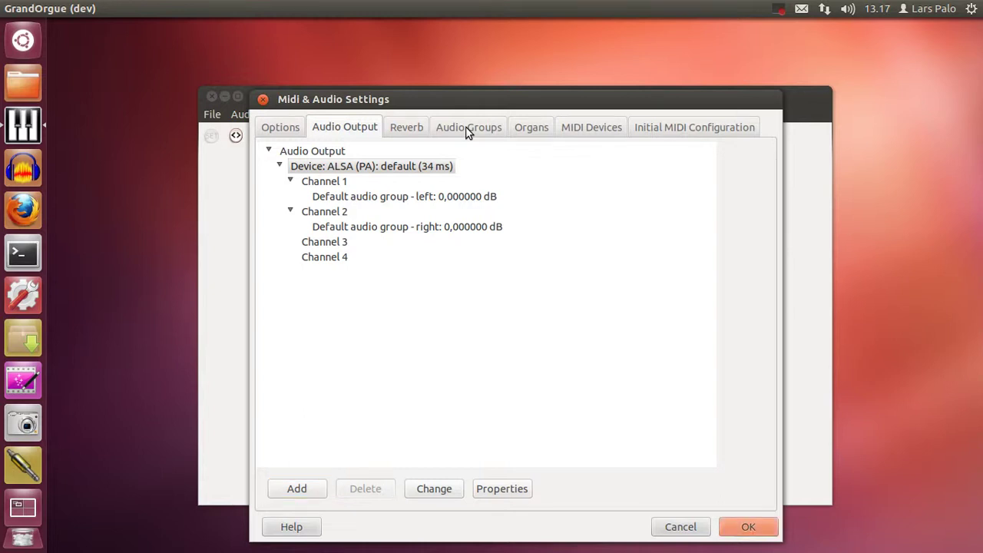
# Step: Add a new audio group named 'Rear speakers' on the Audio Groups tab
pyautogui.click(467, 130)
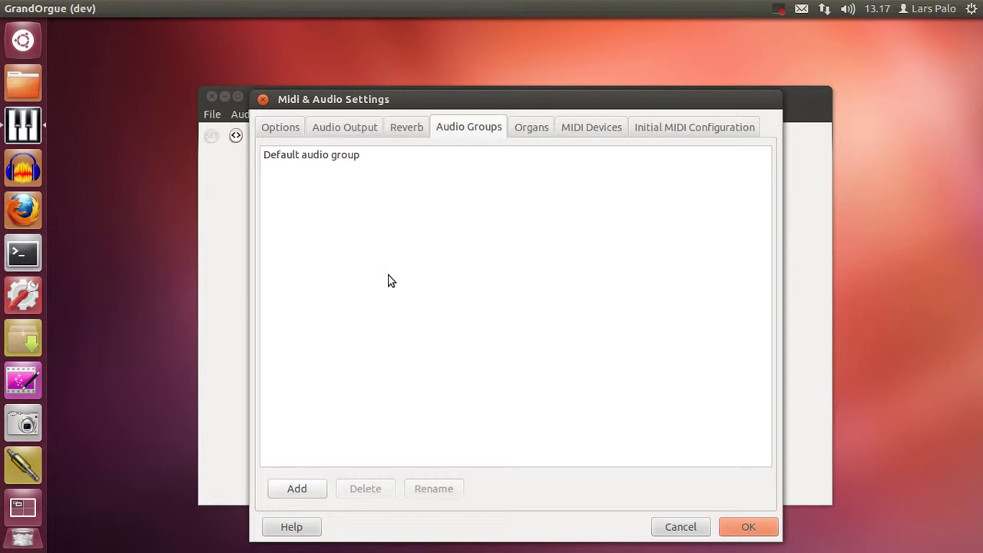
pyautogui.click(292, 493)
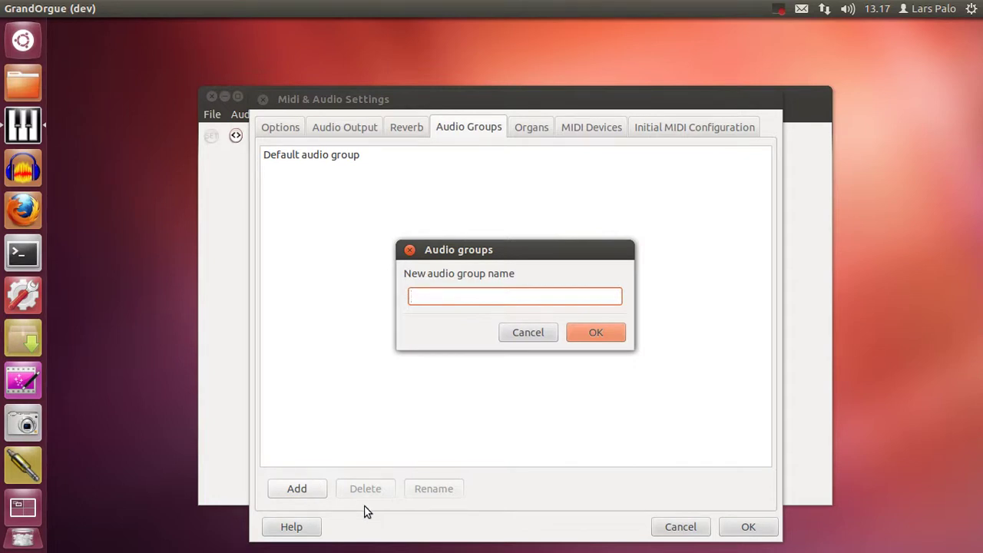
pyautogui.write('Rear speakers')
pyautogui.click(592, 334)
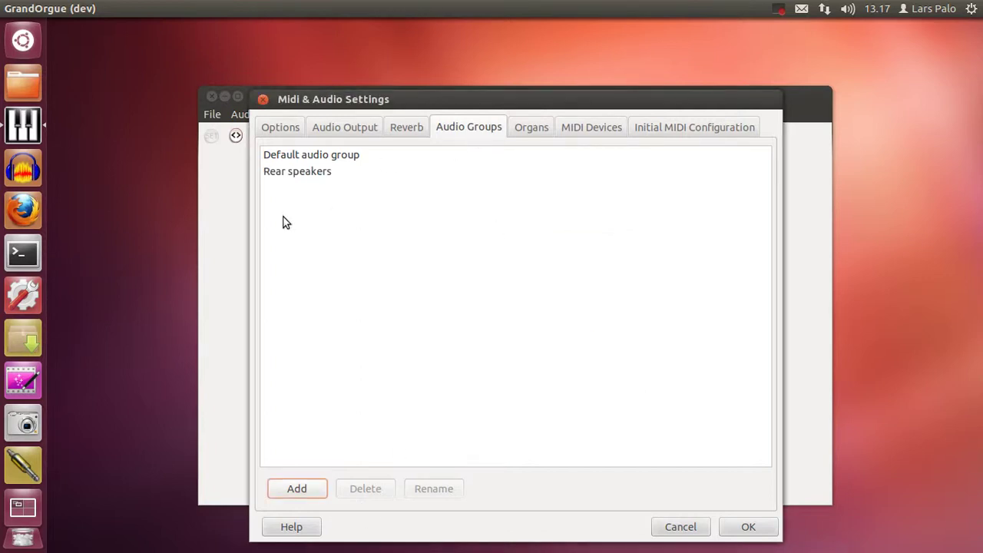
# Step: Create the 'All speakers', 'Left speakers' and 'Right speakers' audio groups
pyautogui.click(311, 491)
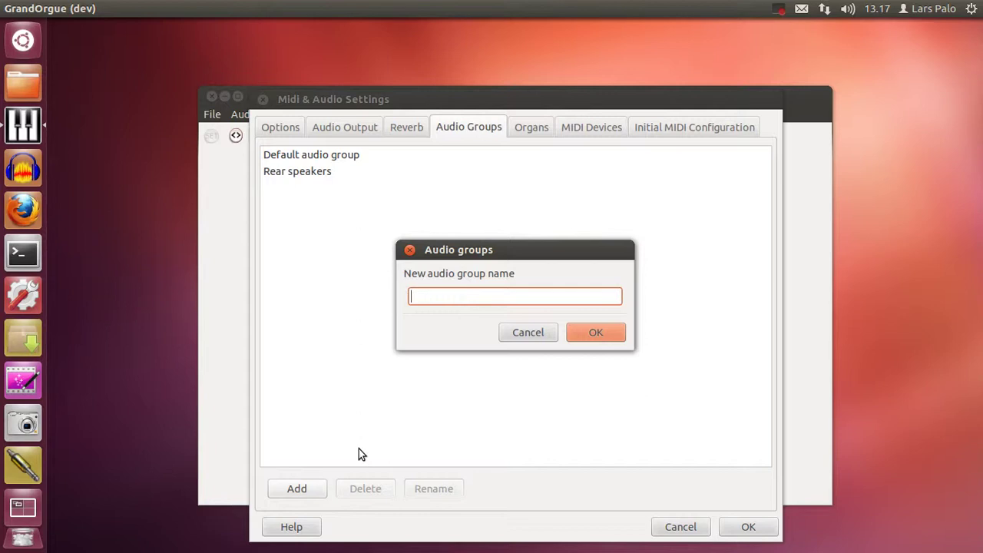
pyautogui.write('All speakers')
pyautogui.press('Return')
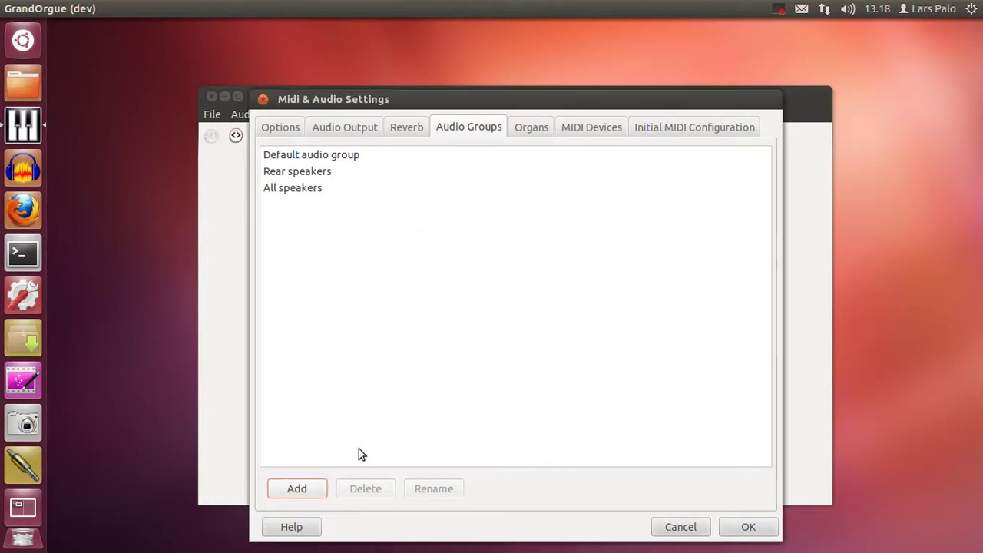
pyautogui.click(310, 493)
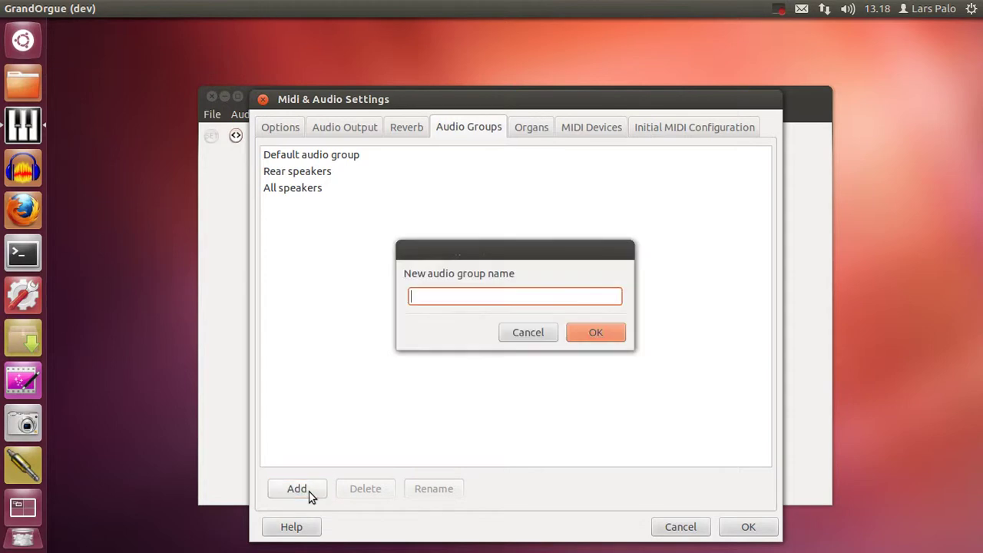
pyautogui.write('Lef')
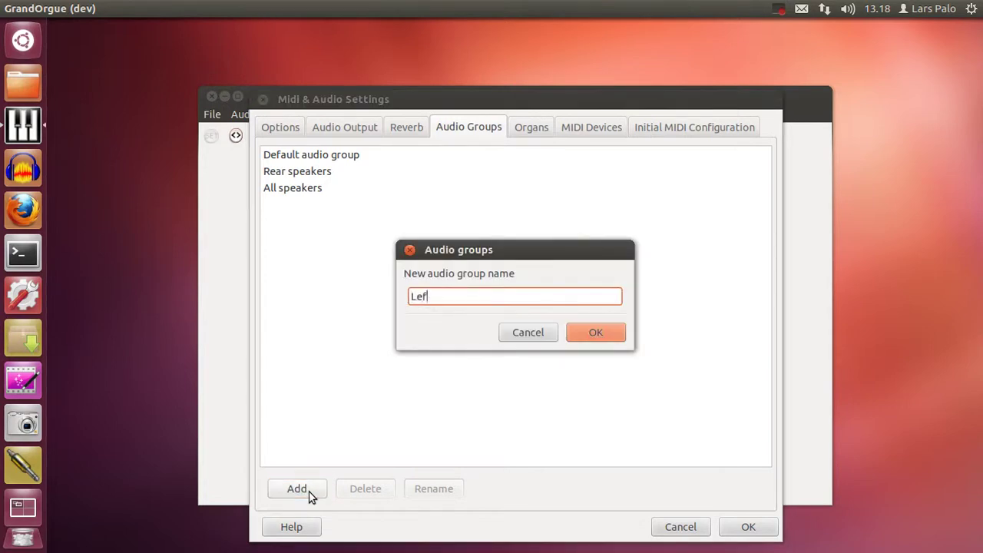
pyautogui.write('t speakers')
pyautogui.press('Return')
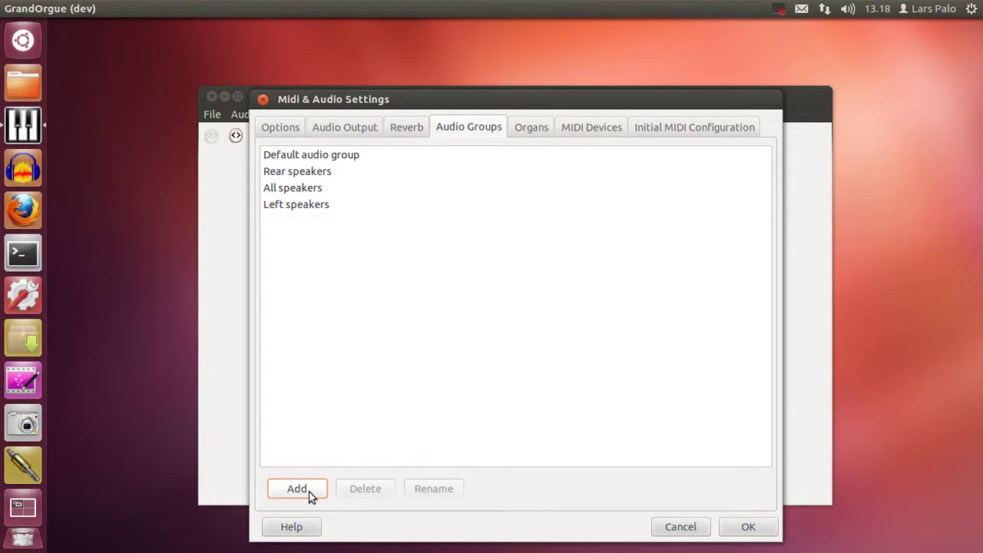
pyautogui.click(312, 493)
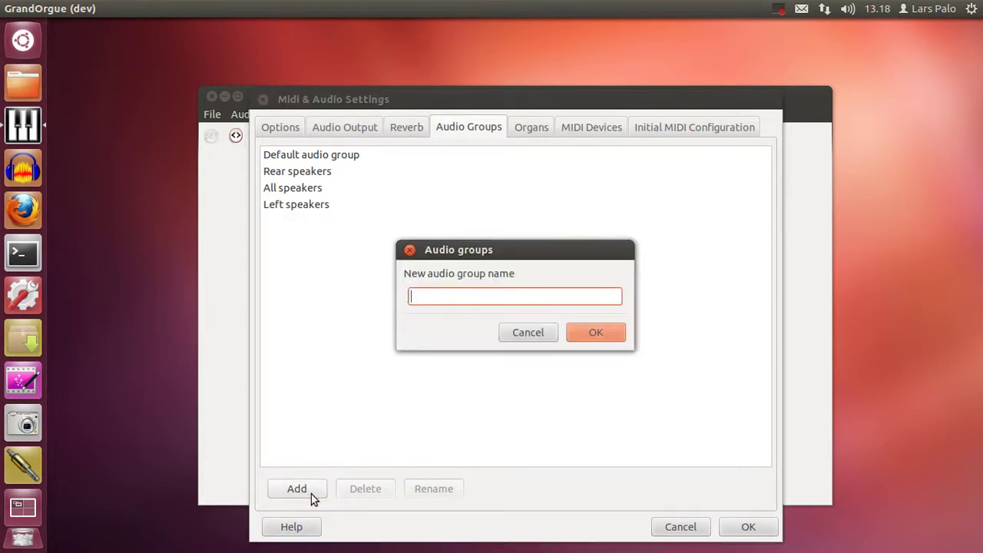
pyautogui.write('Right speakers')
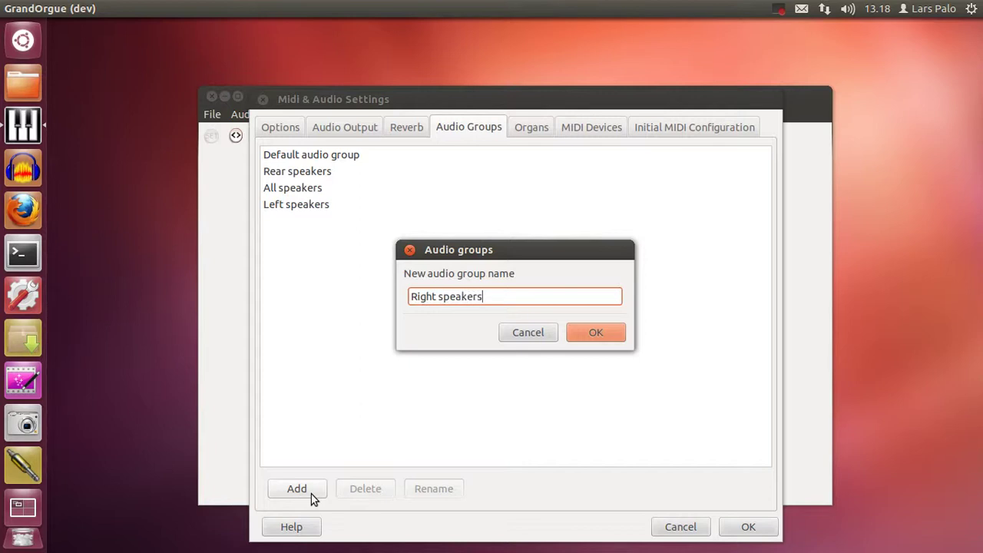
pyautogui.press('Return')
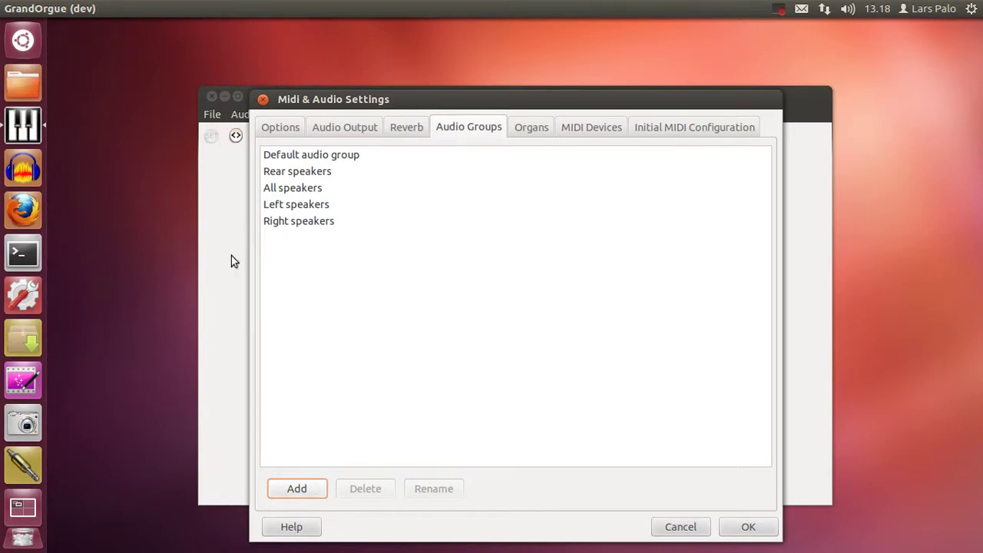
# Step: Route Rear speakers - left to Channel 3 and Rear speakers - right to Channel 4
pyautogui.click(338, 127)
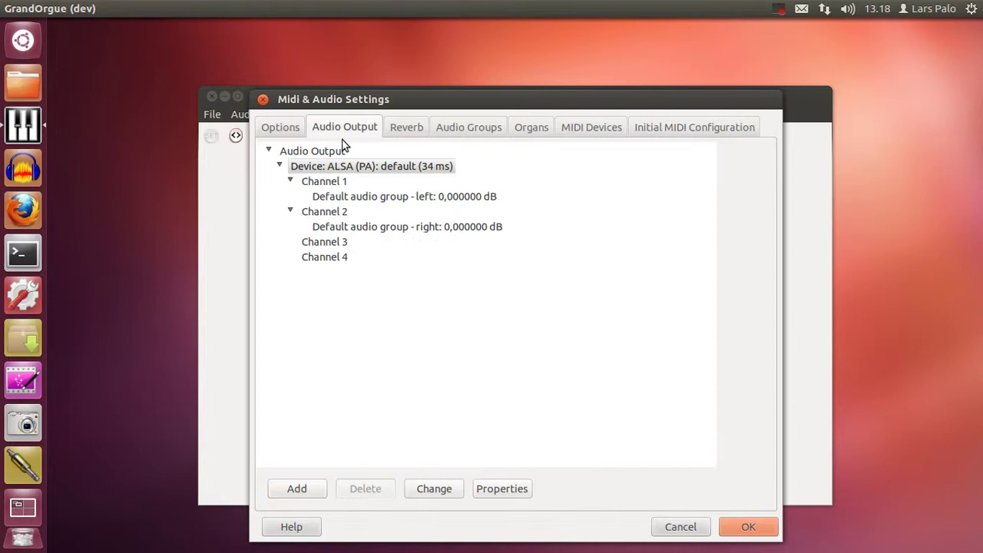
pyautogui.click(340, 244)
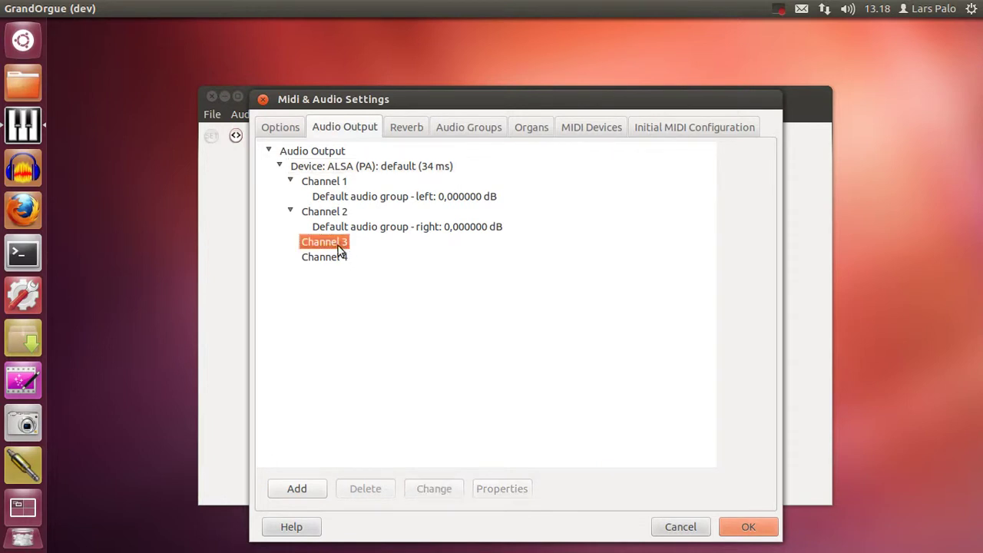
pyautogui.click(298, 494)
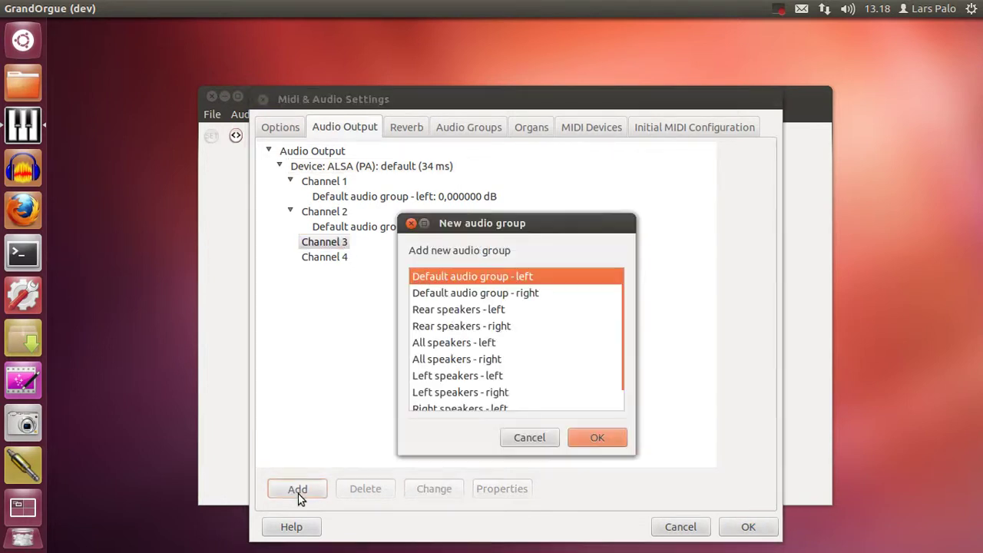
pyautogui.click(458, 309)
pyautogui.click(598, 438)
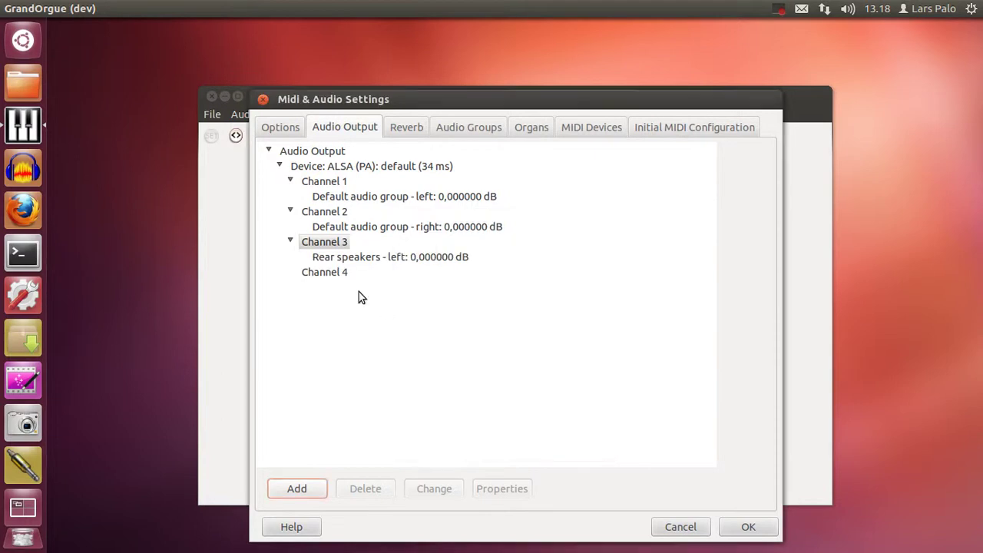
pyautogui.click(332, 275)
pyautogui.click(311, 492)
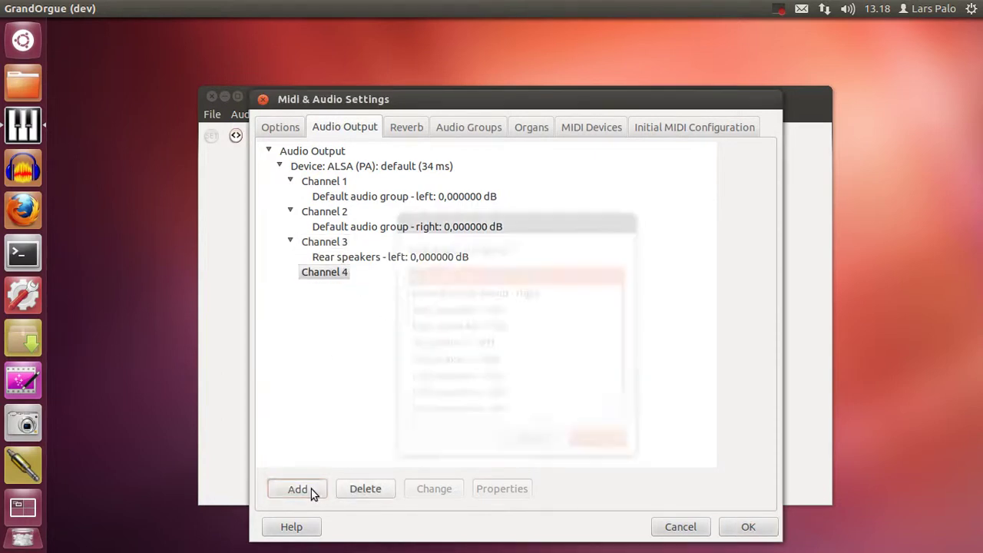
pyautogui.click(462, 329)
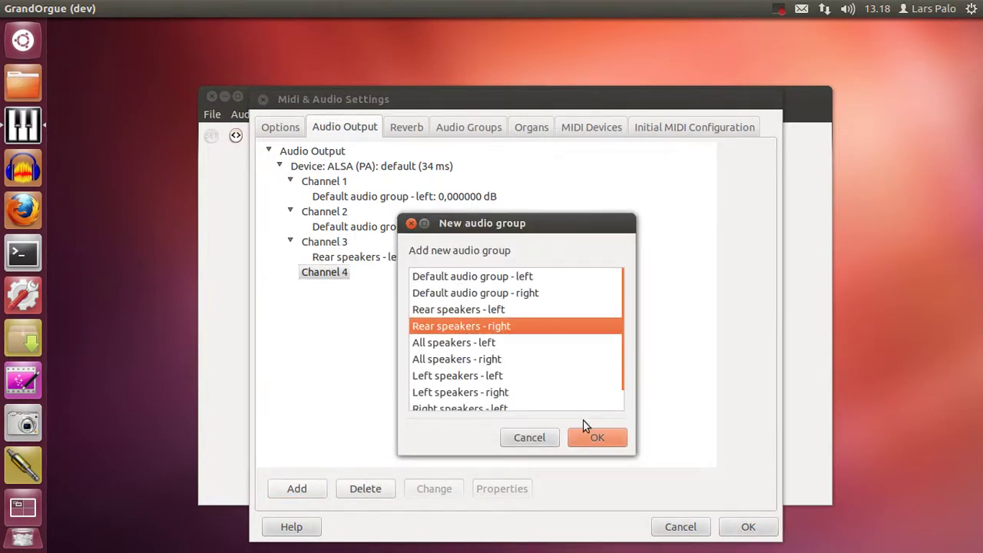
pyautogui.click(598, 437)
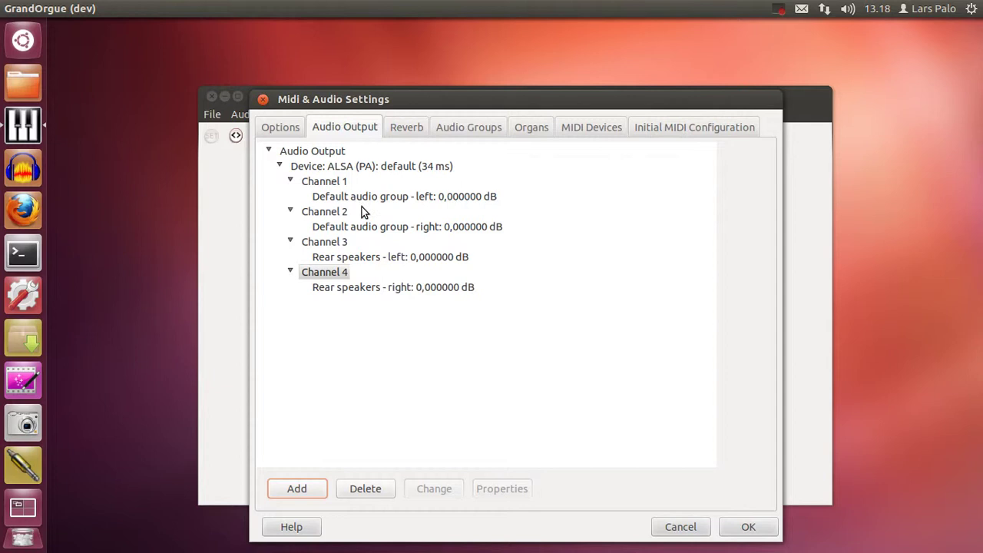
# Step: Add Left speakers - right to Channel 1 and Left speakers - left to Channel 3
pyautogui.click(324, 183)
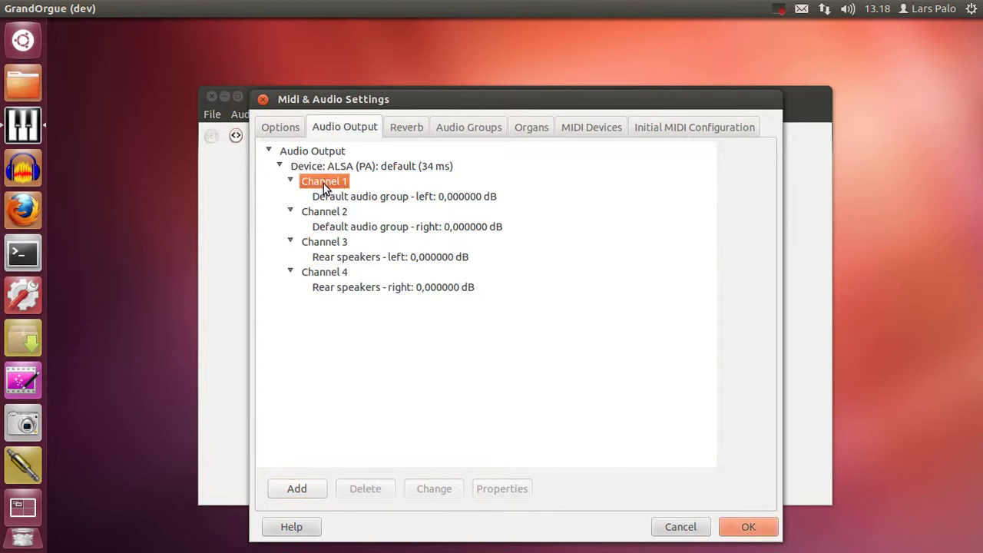
pyautogui.click(297, 489)
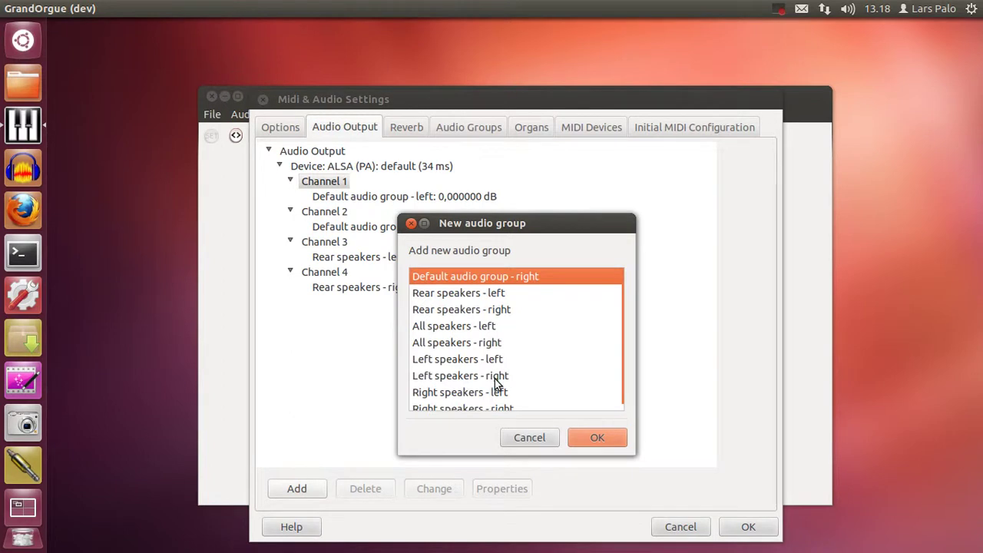
pyautogui.click(495, 376)
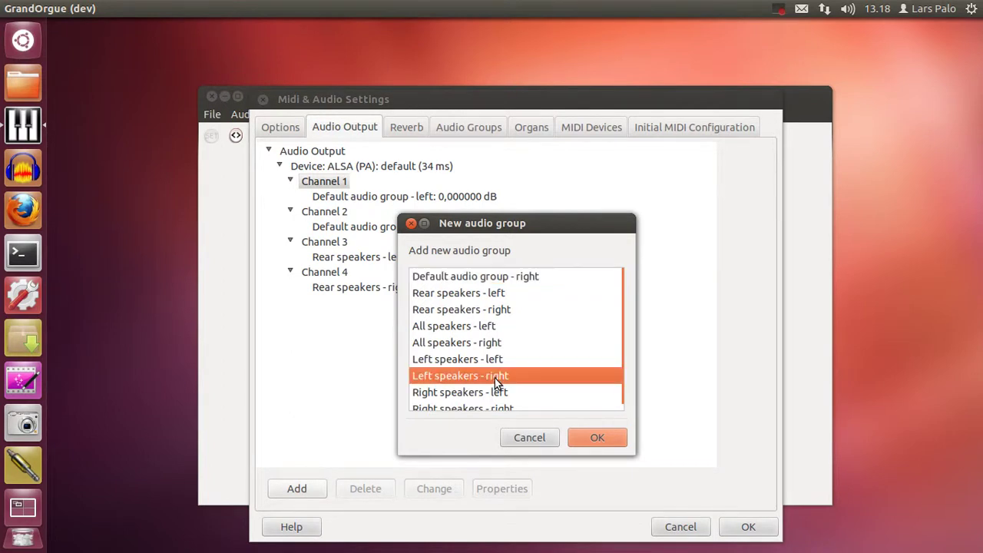
pyautogui.click(598, 438)
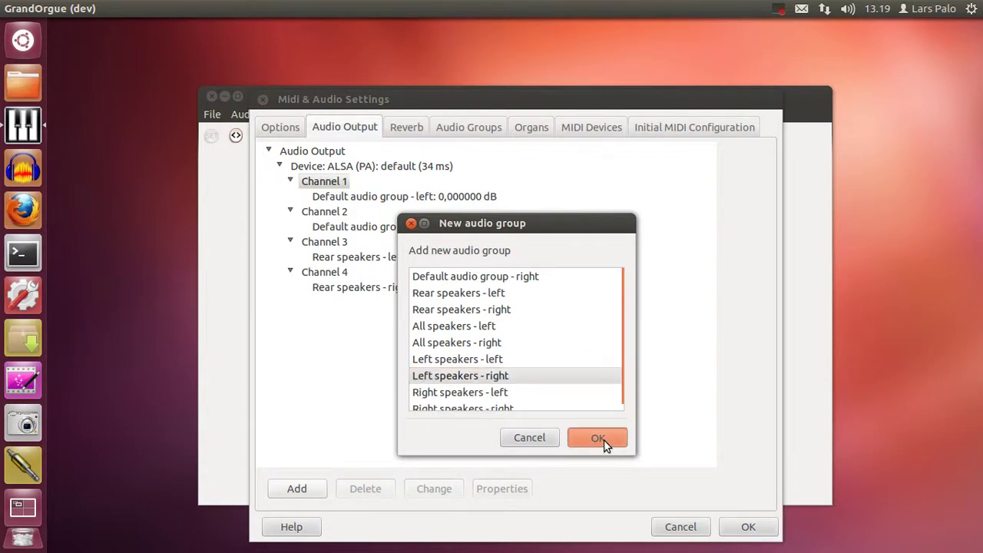
pyautogui.click(335, 261)
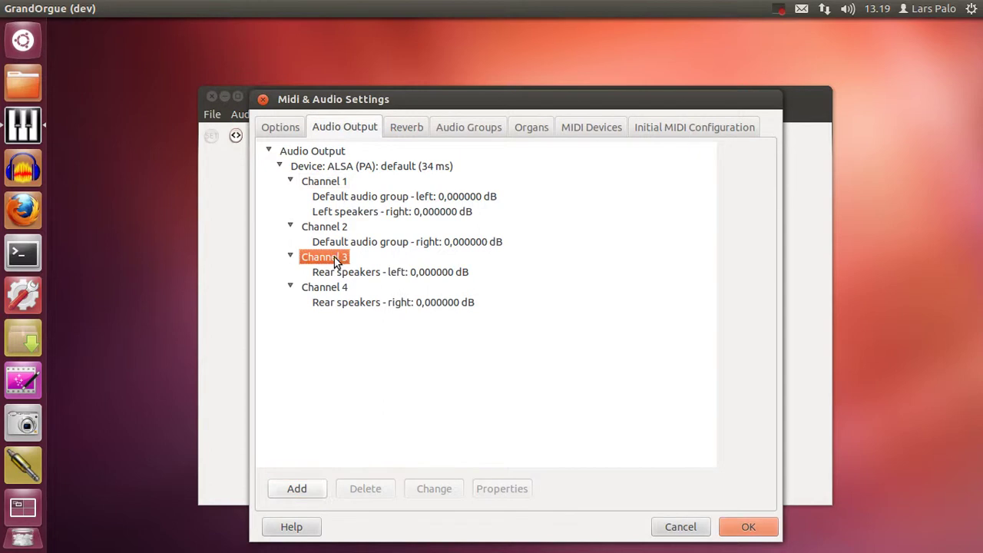
pyautogui.click(298, 489)
pyautogui.click(462, 361)
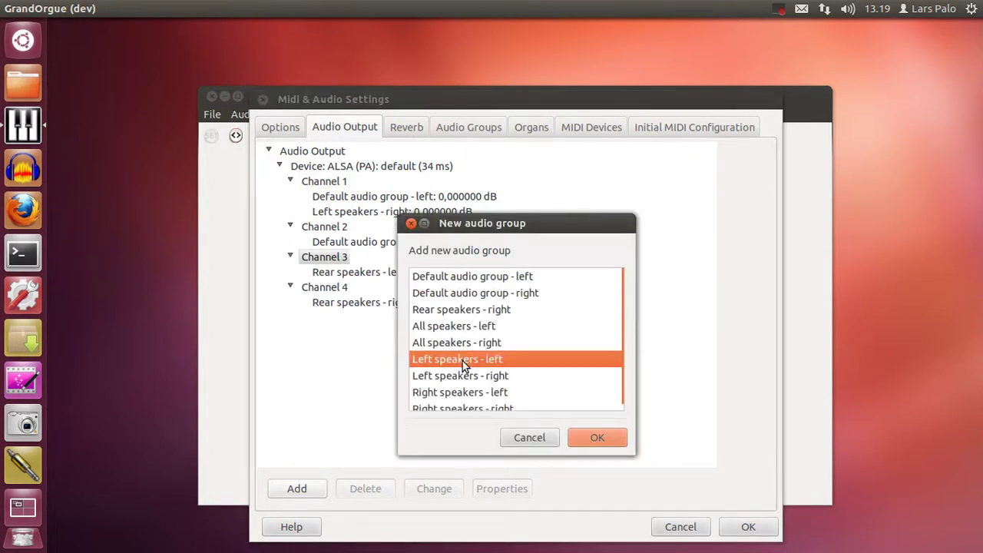
pyautogui.click(612, 441)
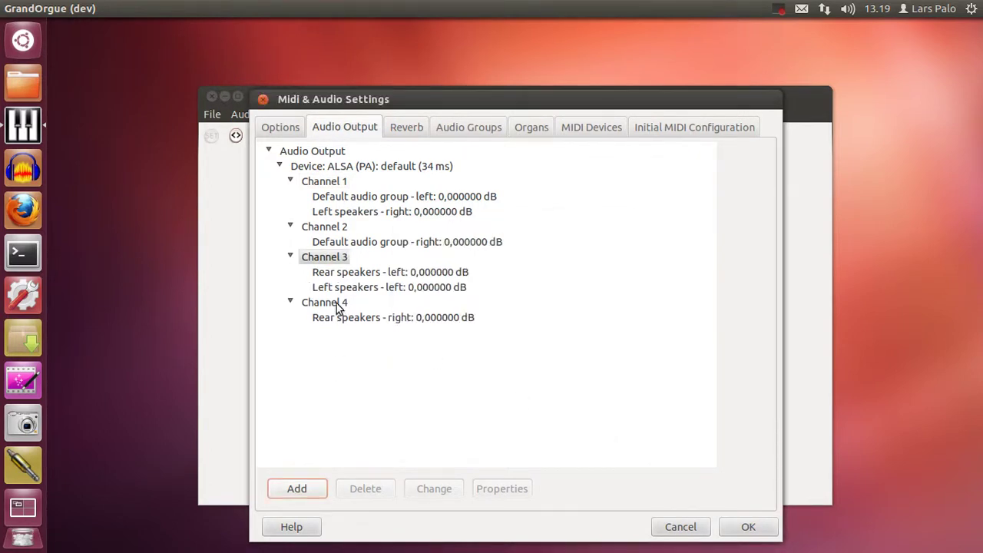
# Step: Add Right speakers - left to Channel 2 and Right speakers - right to Channel 4
pyautogui.click(329, 228)
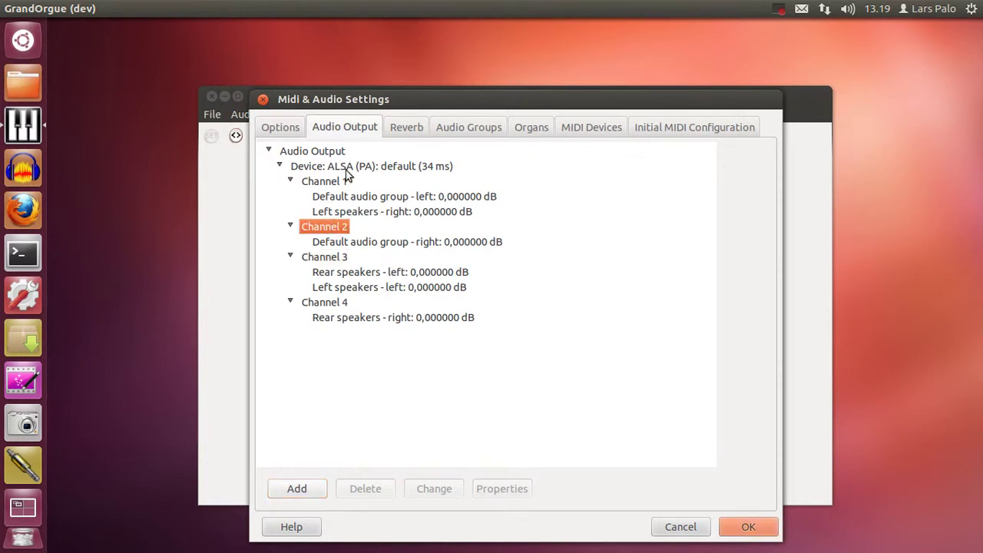
pyautogui.click(308, 489)
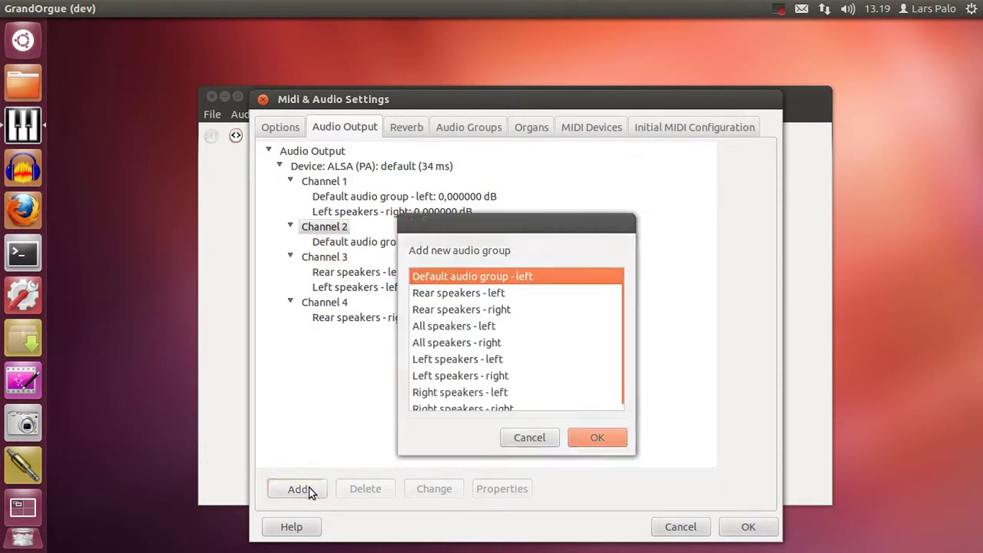
pyautogui.click(475, 393)
pyautogui.click(596, 438)
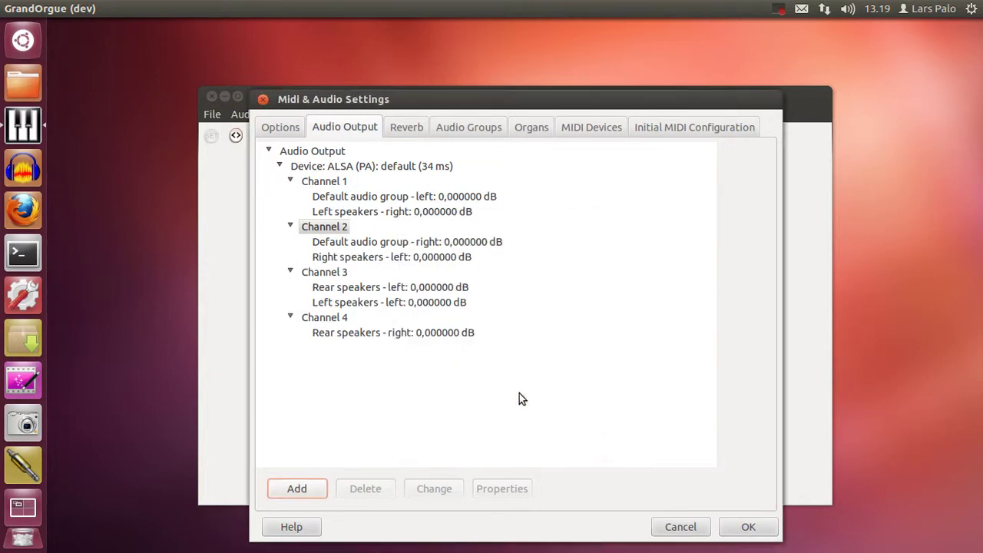
pyautogui.click(333, 318)
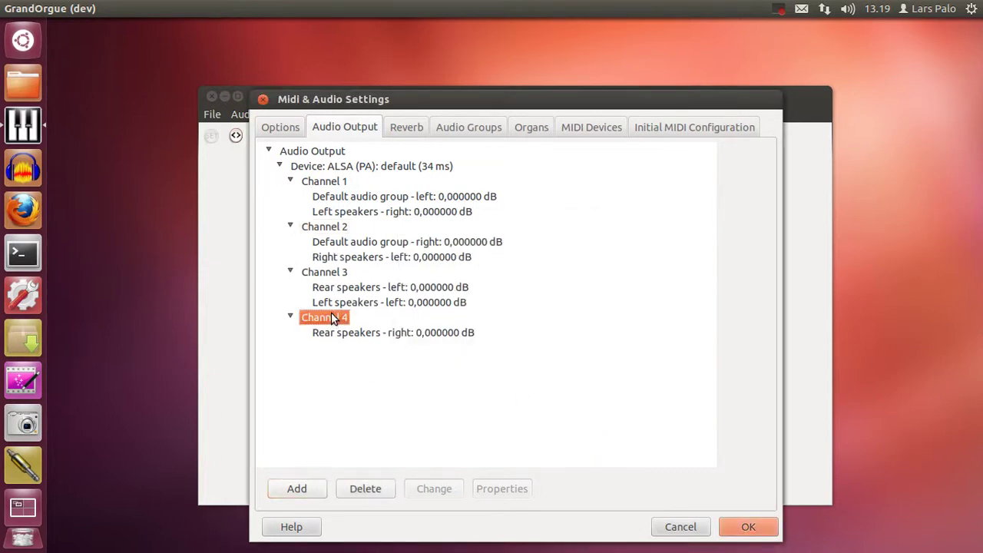
pyautogui.click(315, 491)
pyautogui.click(496, 407)
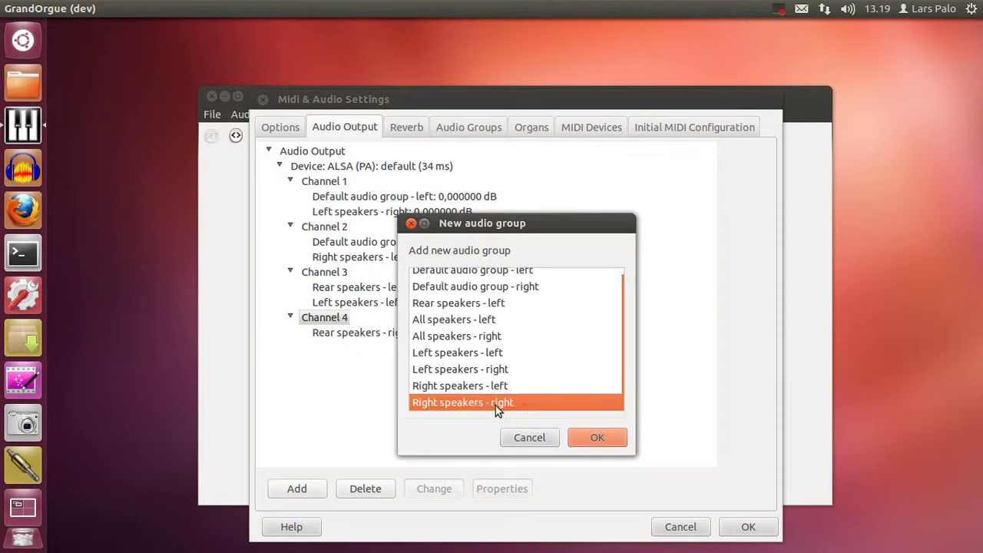
pyautogui.click(596, 440)
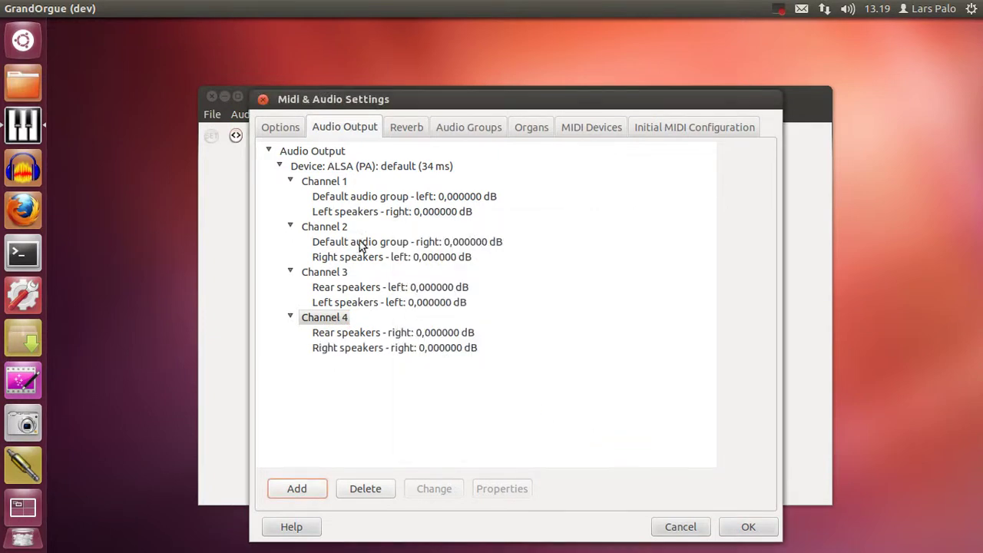
# Step: Add All speakers - left to Channels 1 and 3
pyautogui.click(329, 186)
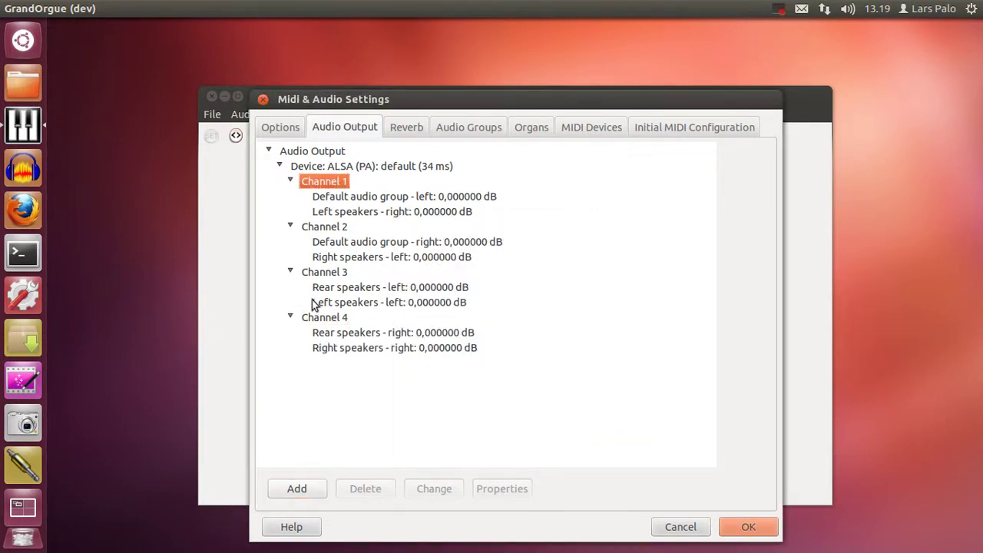
pyautogui.click(307, 493)
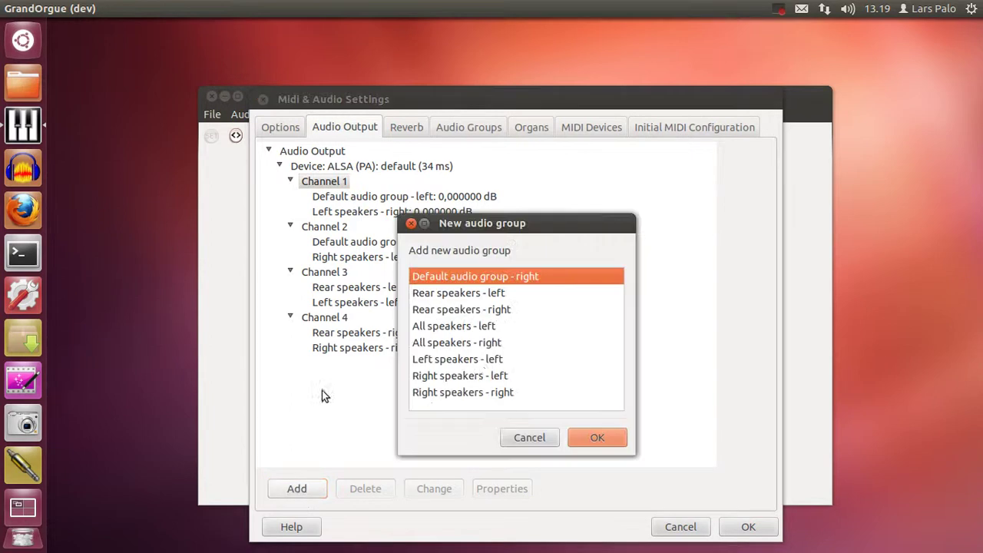
pyautogui.click(457, 327)
pyautogui.click(585, 432)
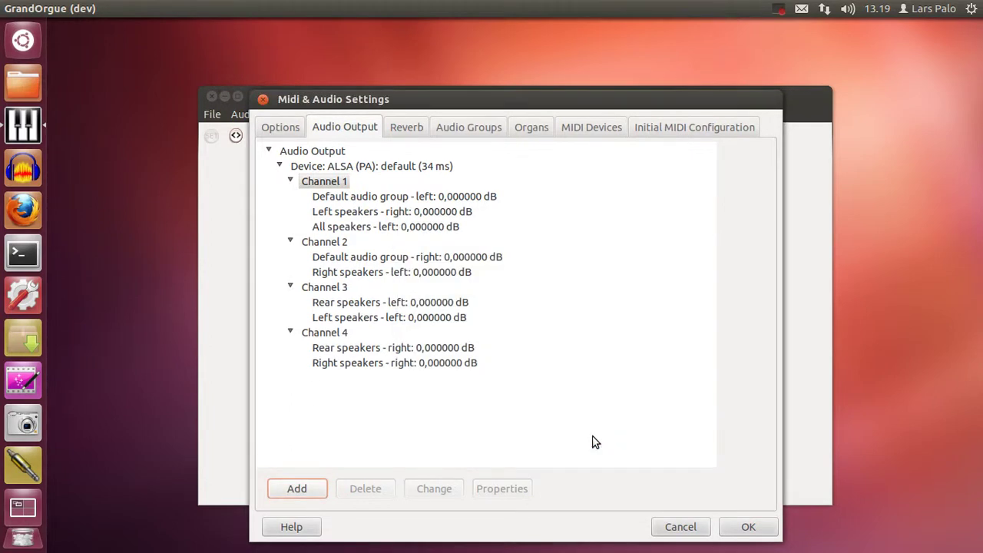
pyautogui.click(325, 290)
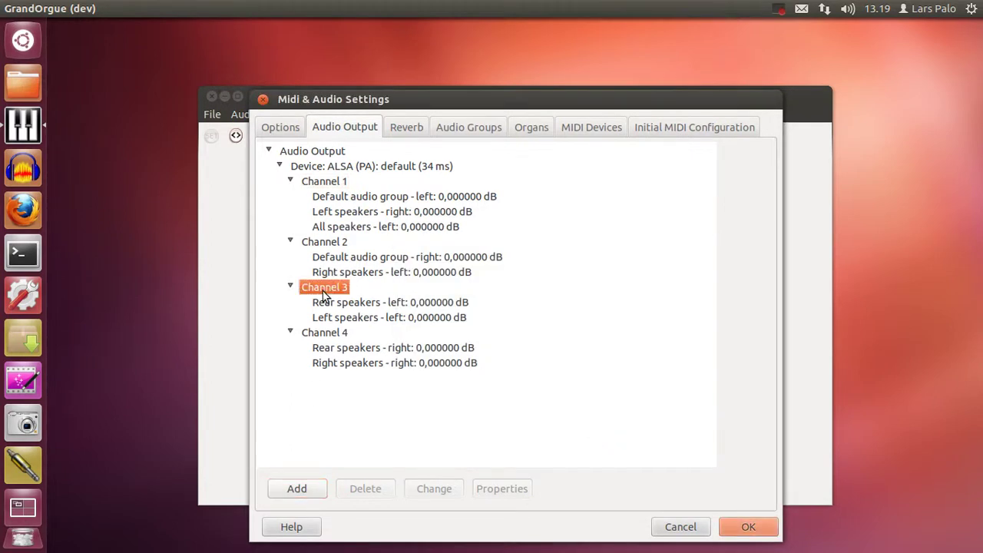
pyautogui.click(307, 490)
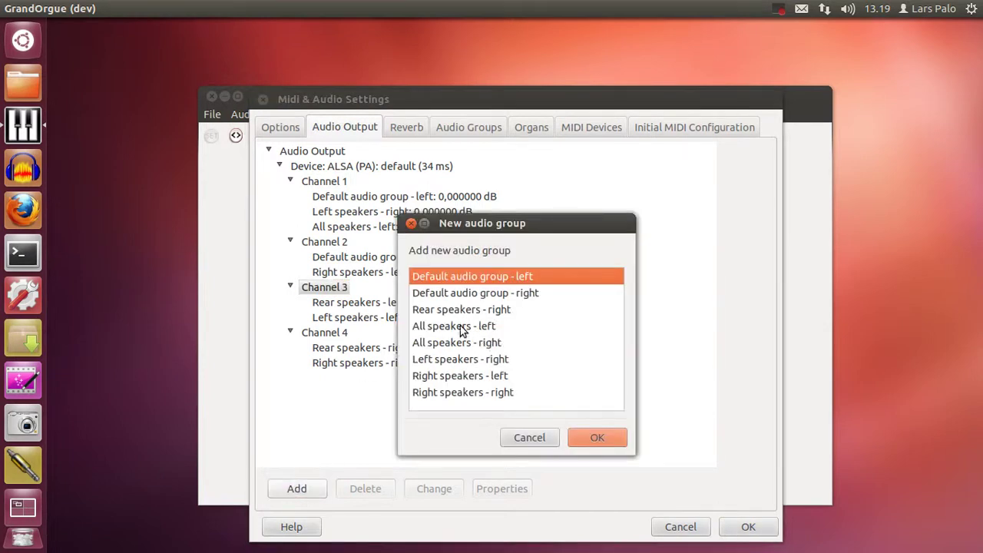
pyautogui.click(460, 326)
pyautogui.click(593, 433)
# Step: Add All speakers - right to Channels 2 and 4
pyautogui.click(329, 243)
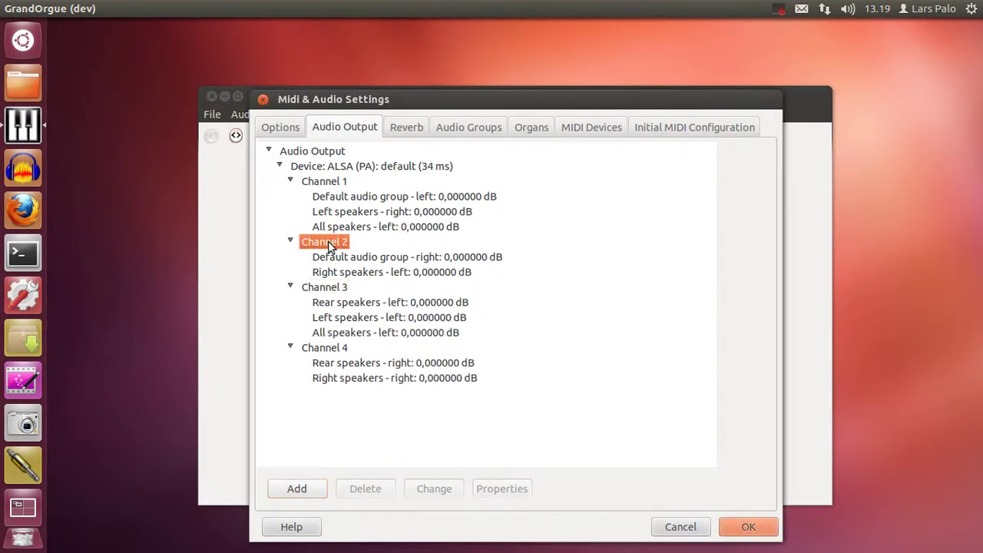
pyautogui.click(307, 491)
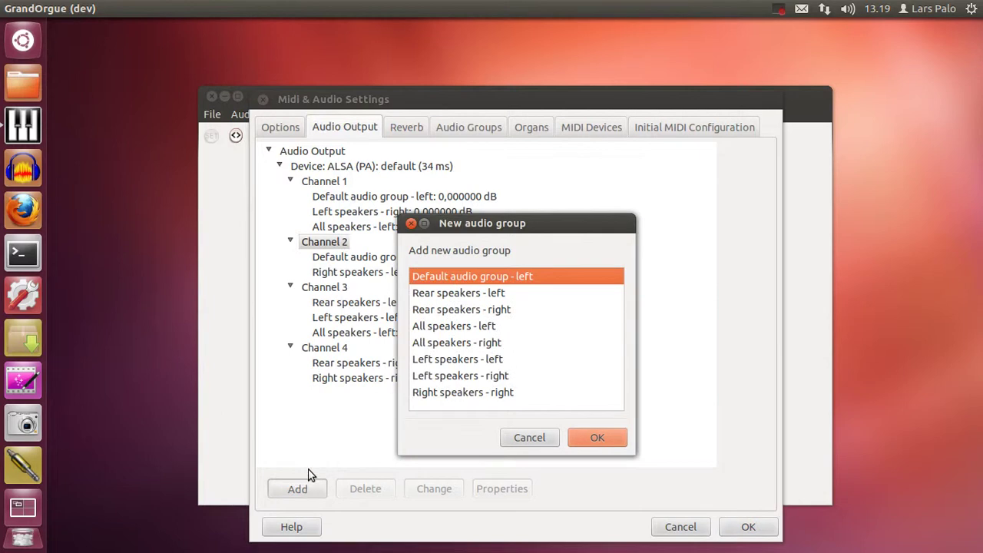
pyautogui.click(453, 343)
pyautogui.click(598, 437)
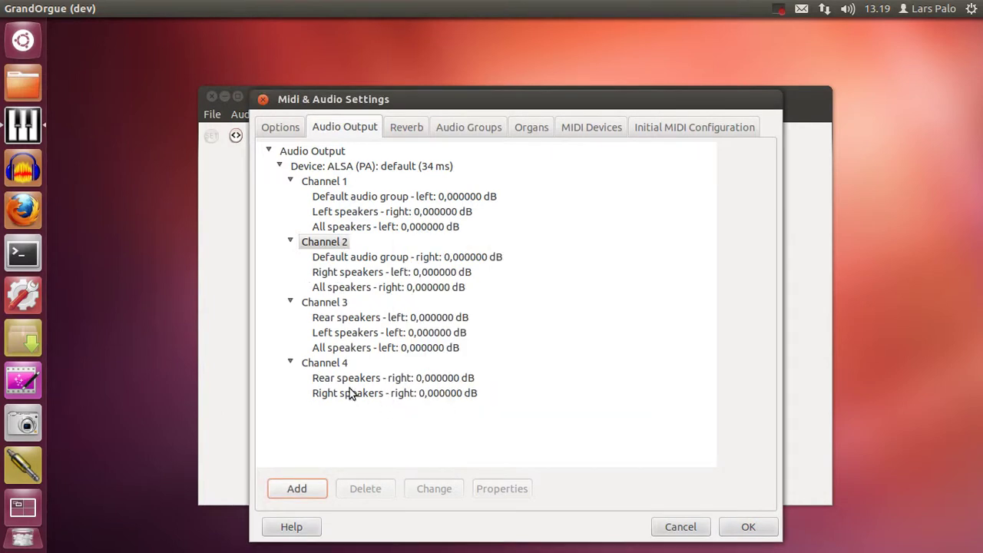
pyautogui.click(336, 364)
pyautogui.click(299, 492)
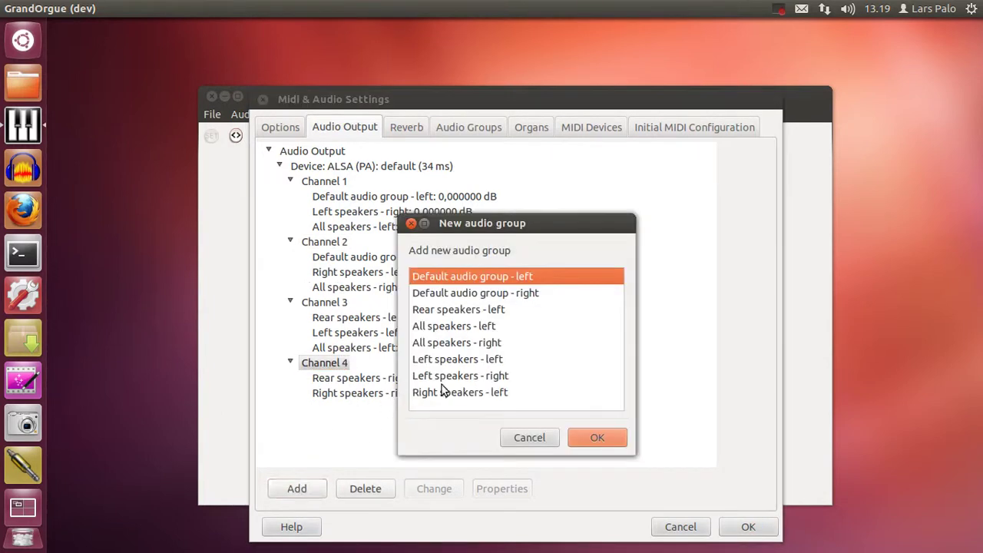
pyautogui.click(448, 343)
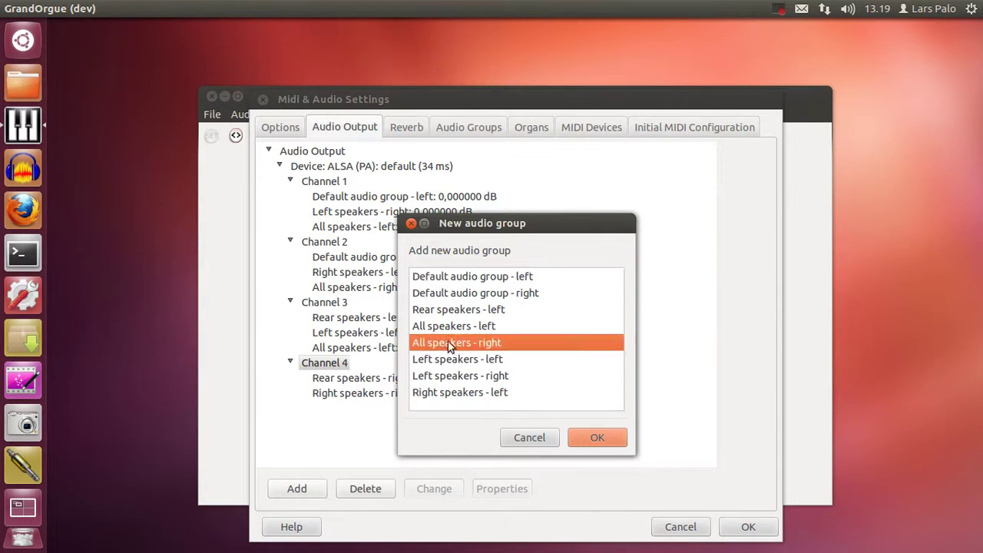
pyautogui.click(598, 437)
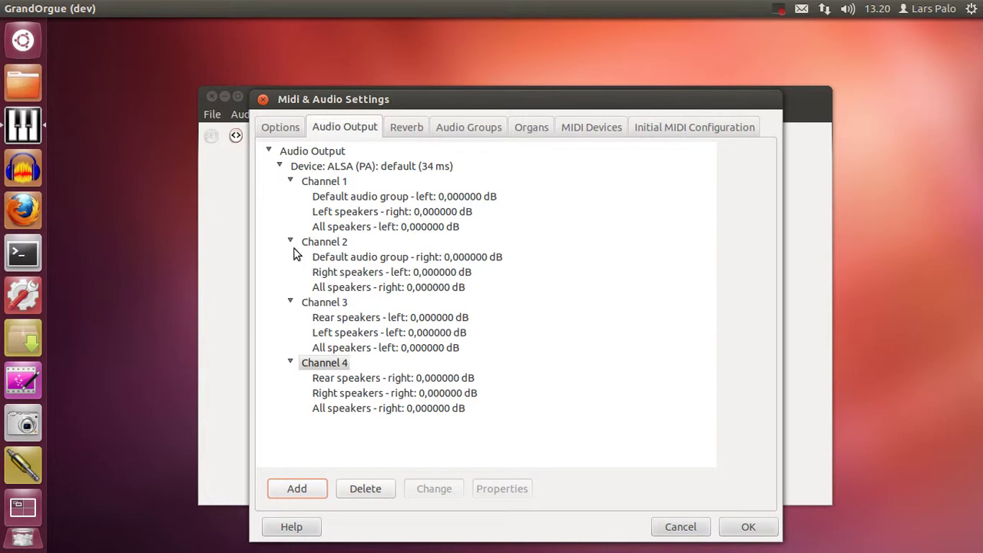
# Step: Set the All speakers entries on Channels 1 and 2 to -2 dB
pyautogui.click(357, 229)
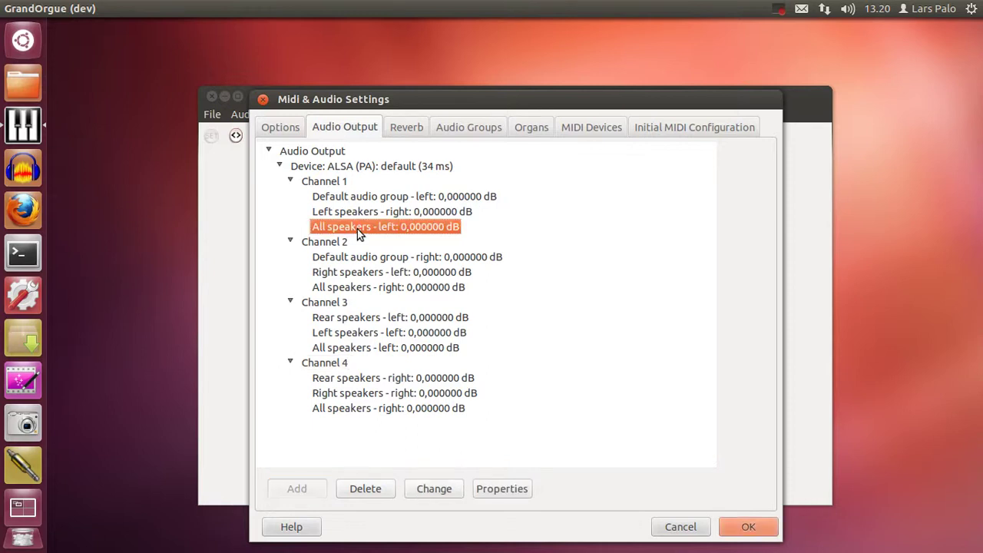
pyautogui.click(502, 489)
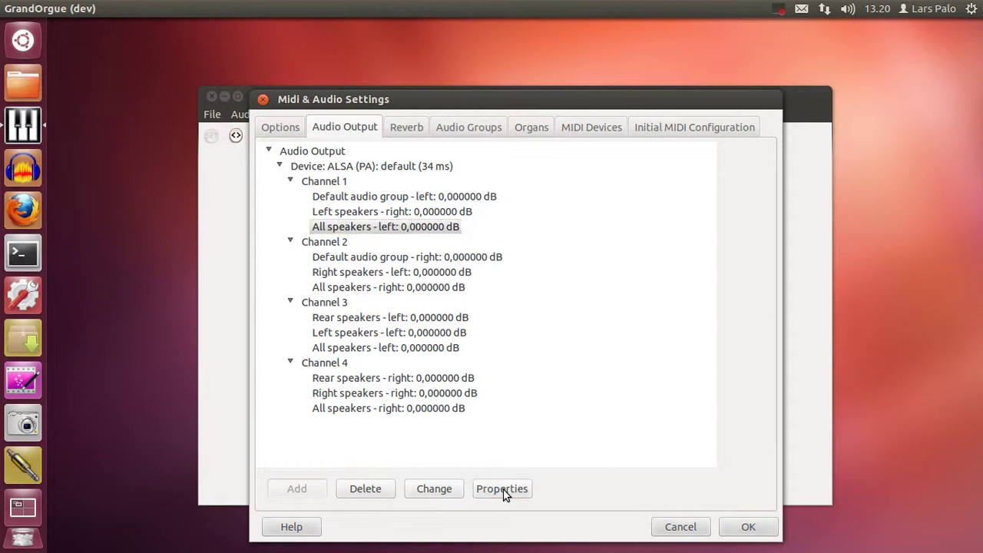
pyautogui.write('-2')
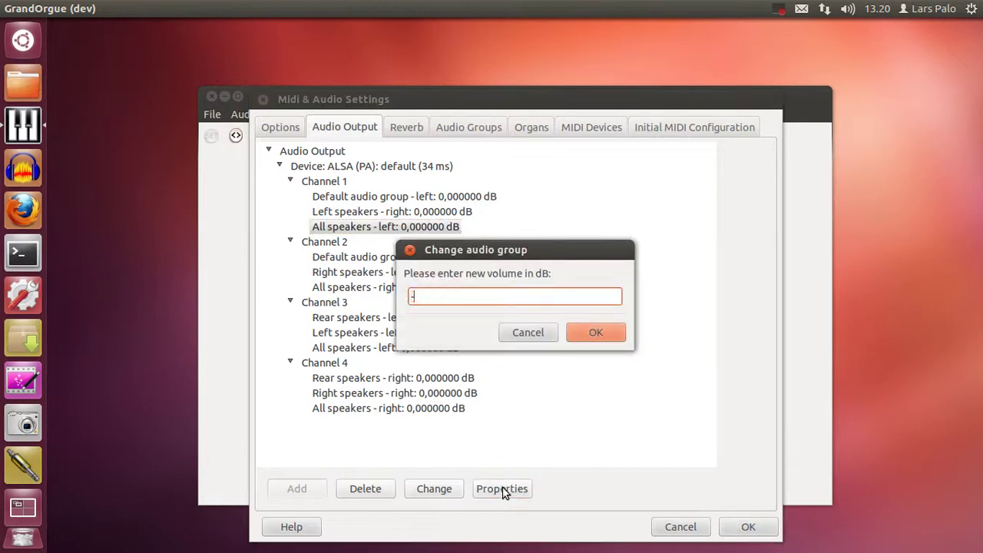
pyautogui.click(606, 332)
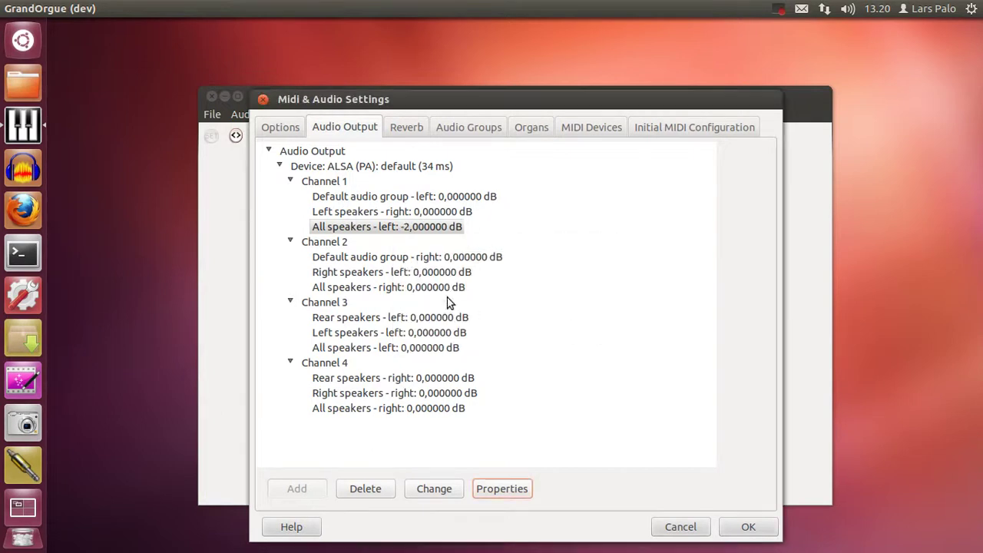
pyautogui.click(449, 287)
pyautogui.click(499, 490)
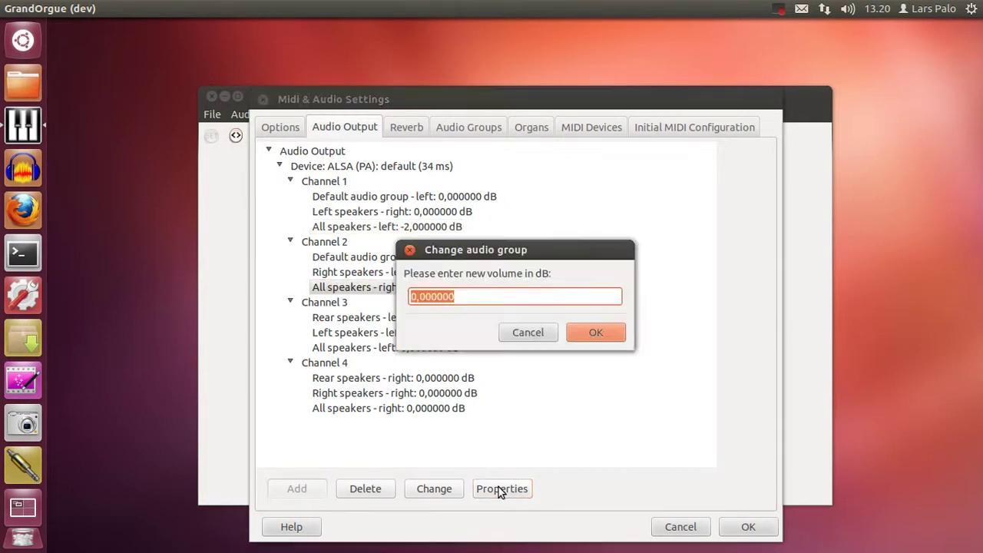
pyautogui.write('-2')
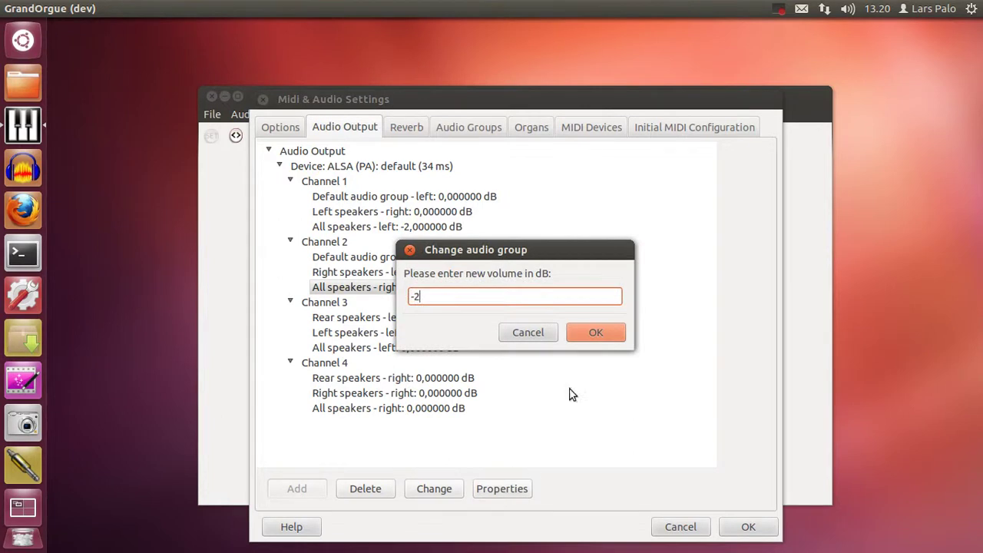
pyautogui.click(596, 332)
# Step: Set the All speakers entries on Channels 3 and 4 to -3 dB
pyautogui.click(384, 350)
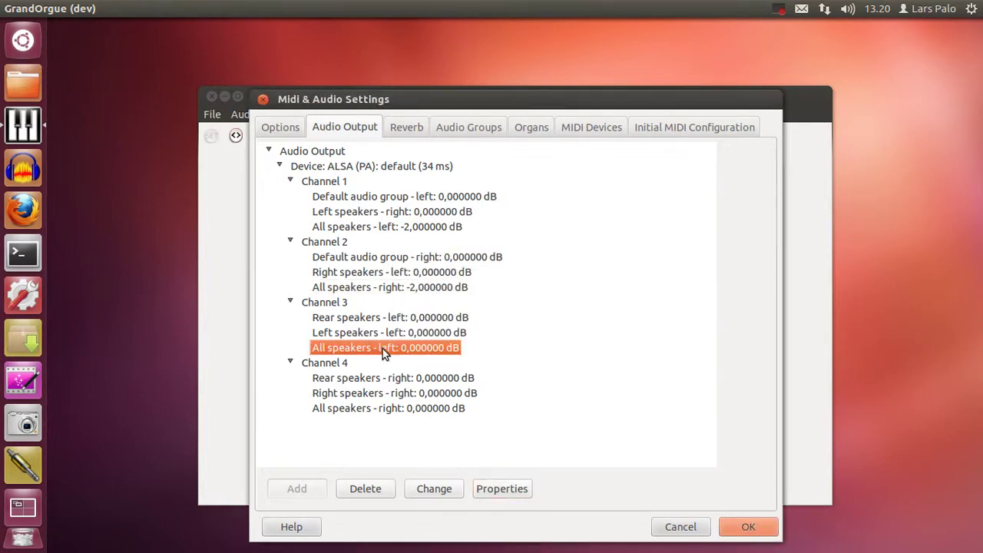
pyautogui.click(496, 491)
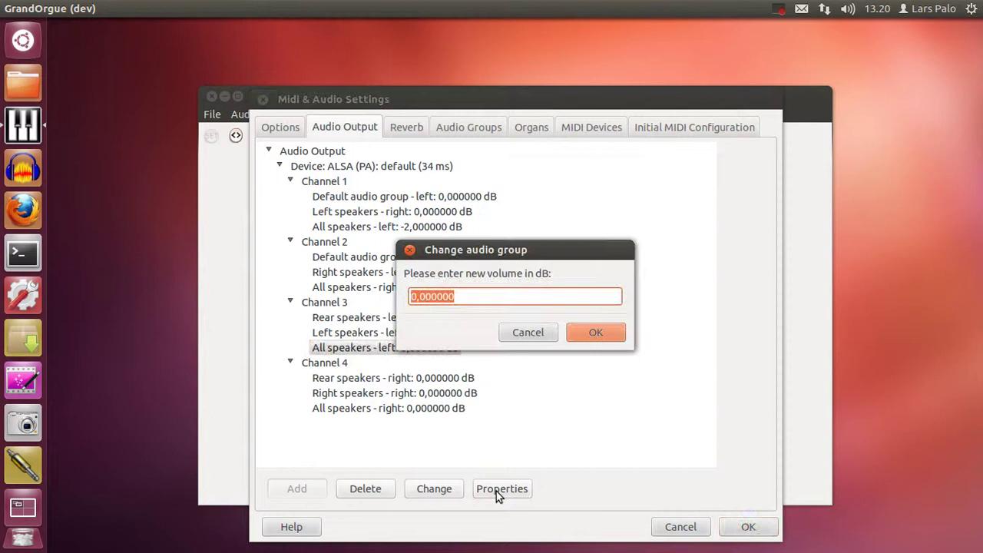
pyautogui.write('-3')
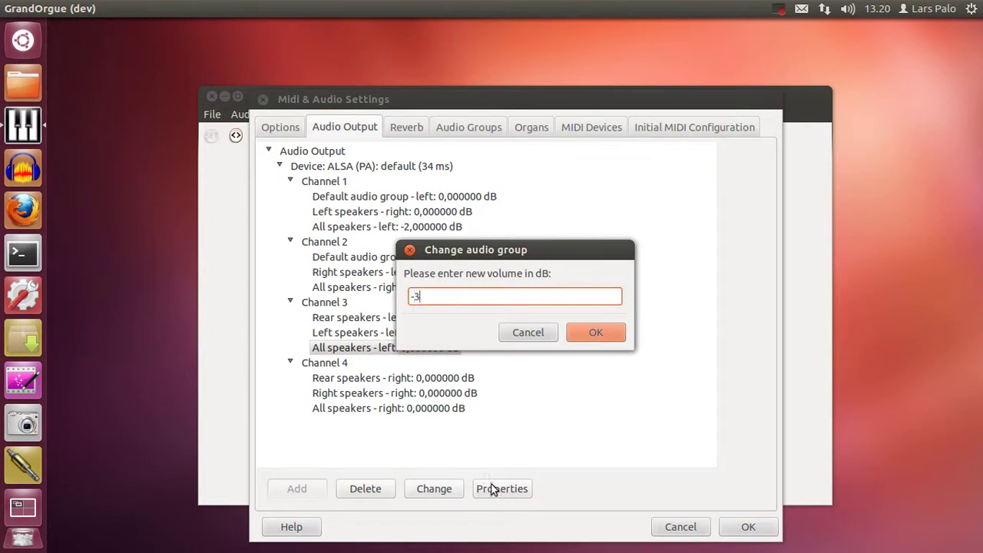
pyautogui.click(600, 332)
pyautogui.click(442, 407)
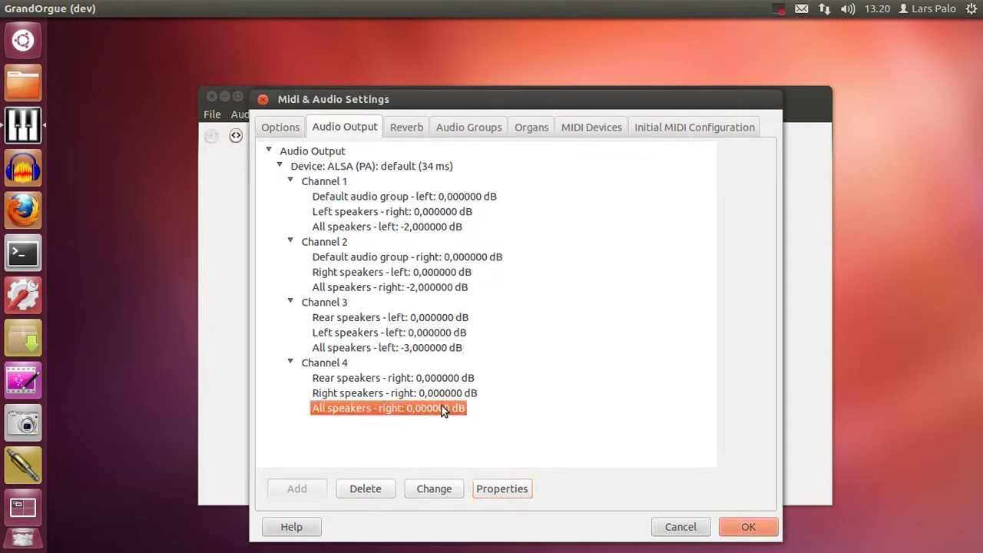
pyautogui.click(490, 493)
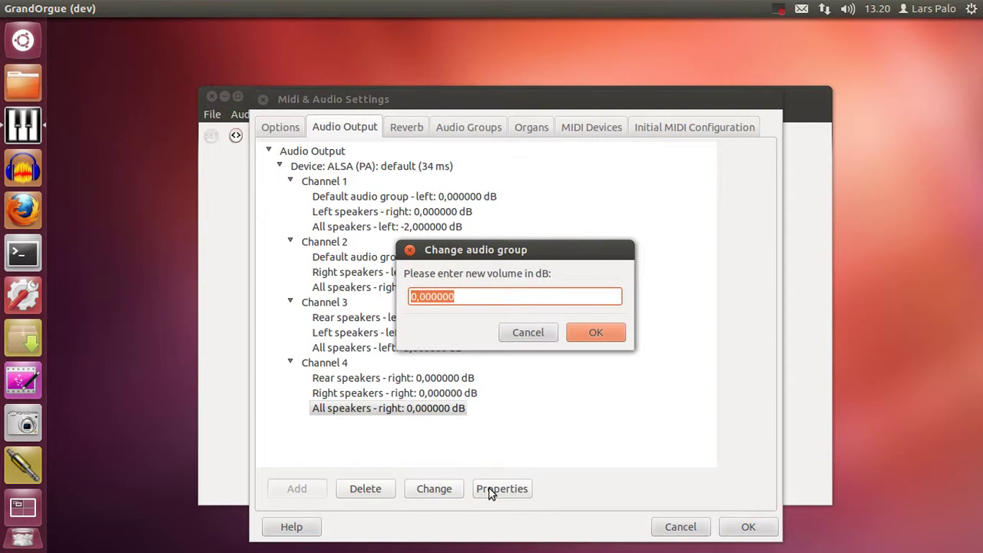
pyautogui.write('-3')
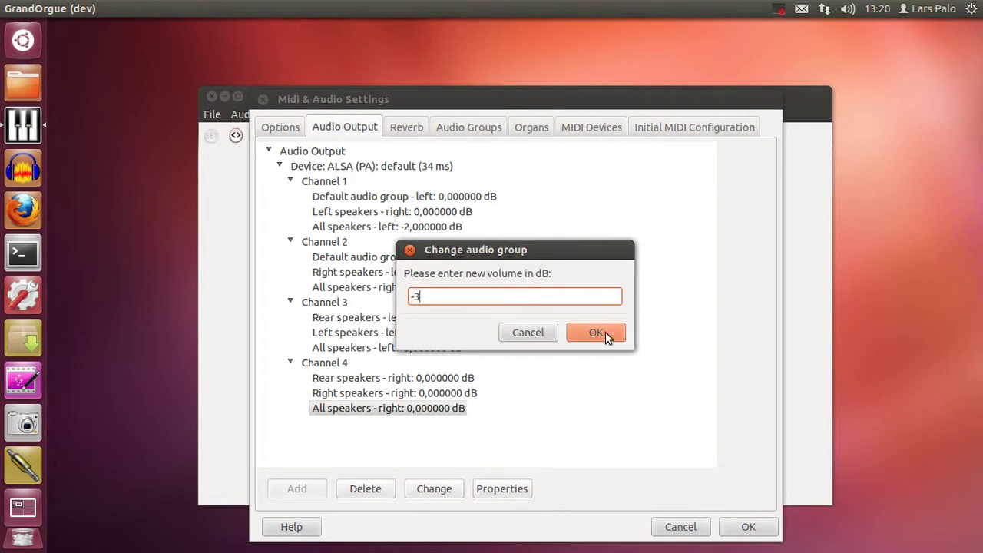
pyautogui.click(606, 332)
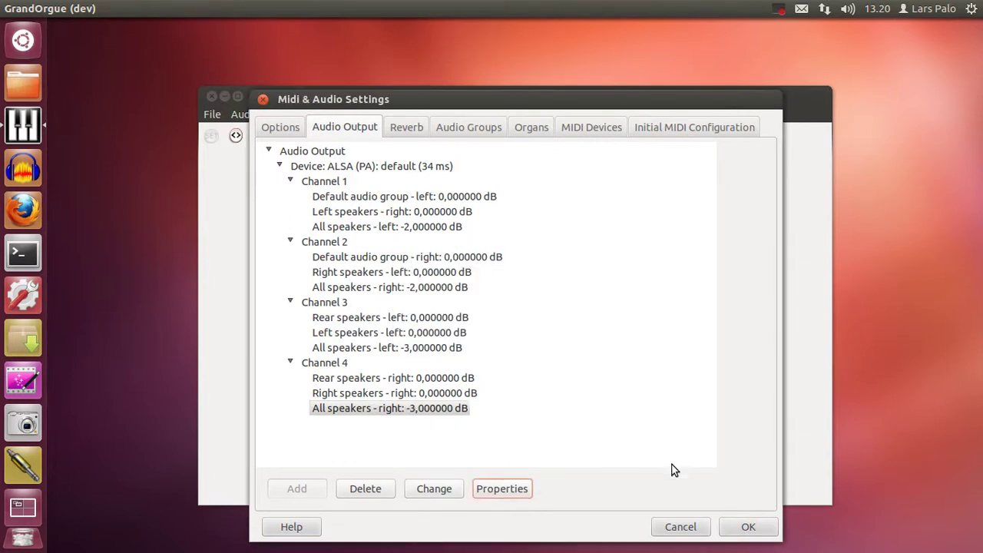
# Step: Save the audio settings and load burea_church.organ from the recent organs list
pyautogui.click(748, 527)
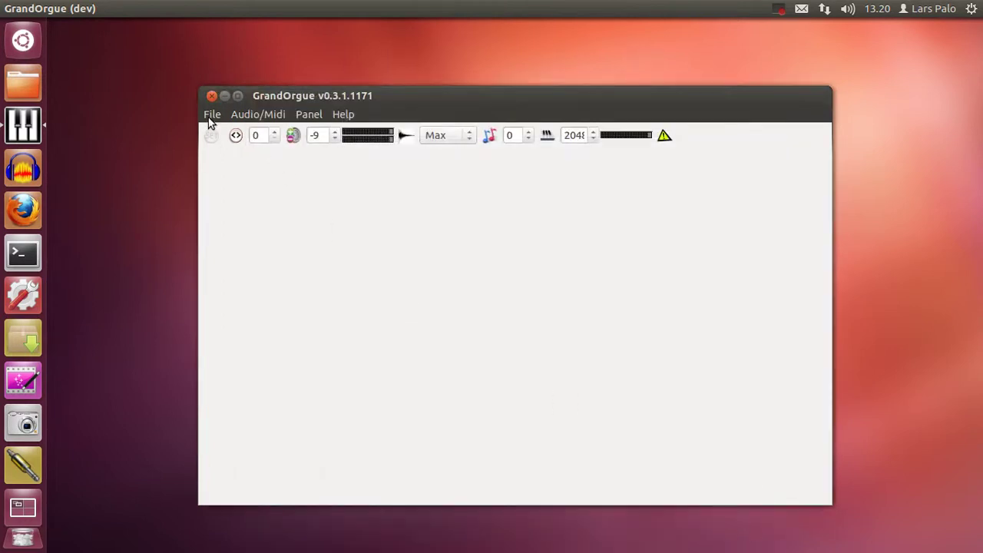
pyautogui.click(211, 117)
pyautogui.moveTo(229, 149)
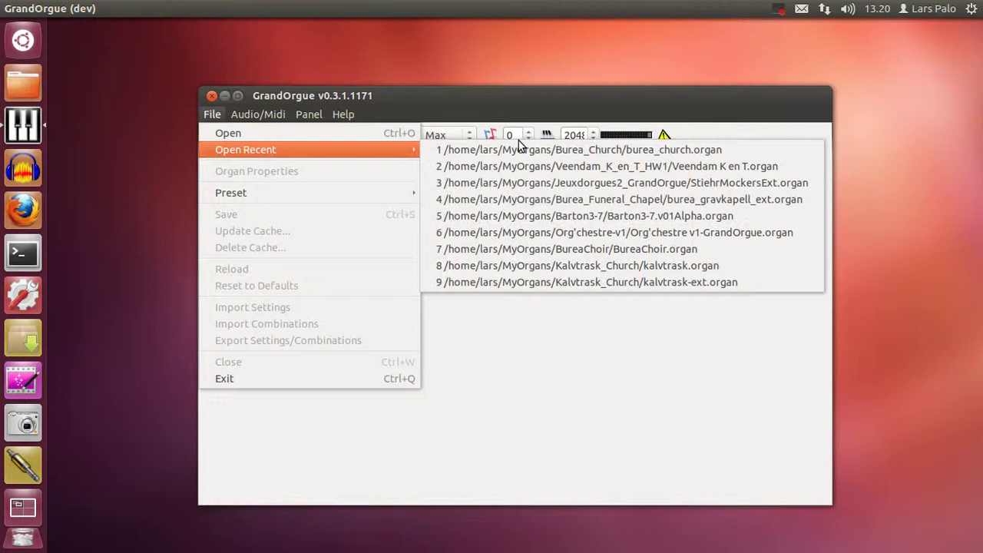
pyautogui.click(544, 149)
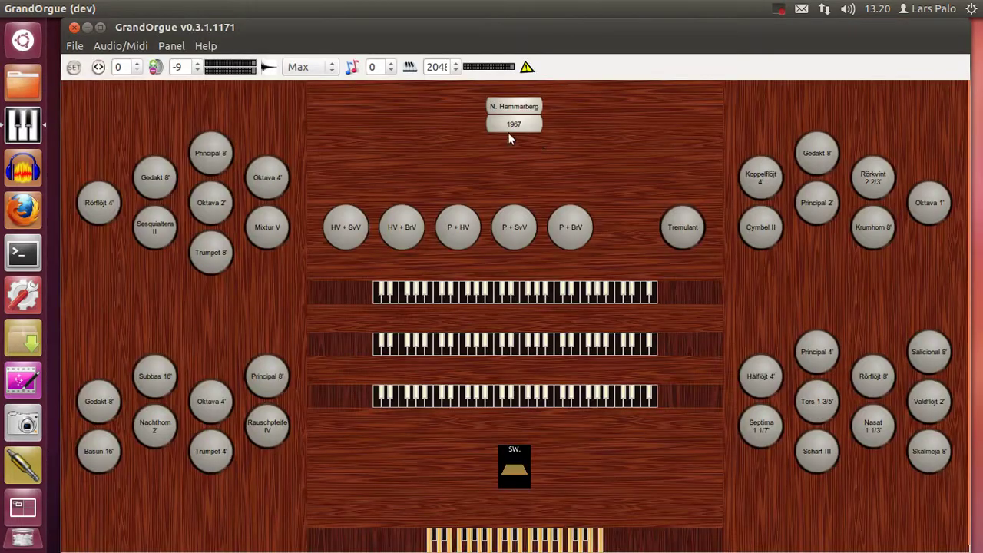
pyautogui.click(123, 47)
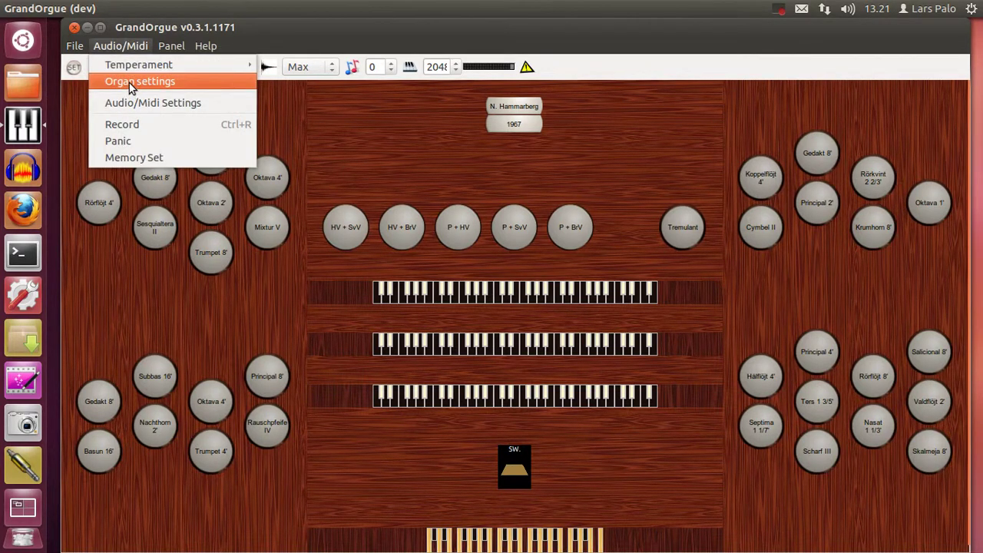
# Step: In Organ settings, assign Windchest 1 stops Subbas 16' through Trumpet 4' to All speakers and apply
pyautogui.click(129, 82)
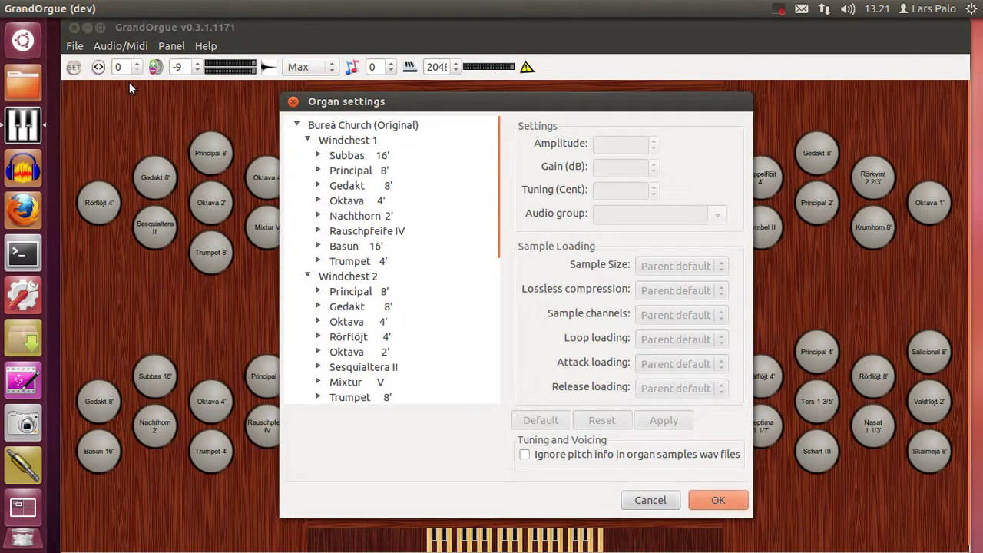
pyautogui.click(358, 159)
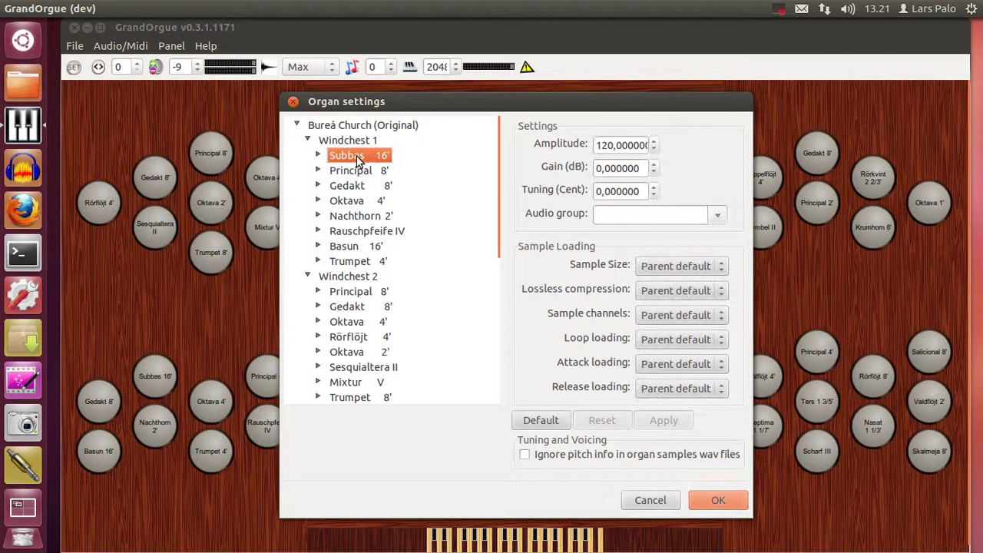
pyautogui.keyDown('shift'); pyautogui.click(365, 265); pyautogui.keyUp('shift')
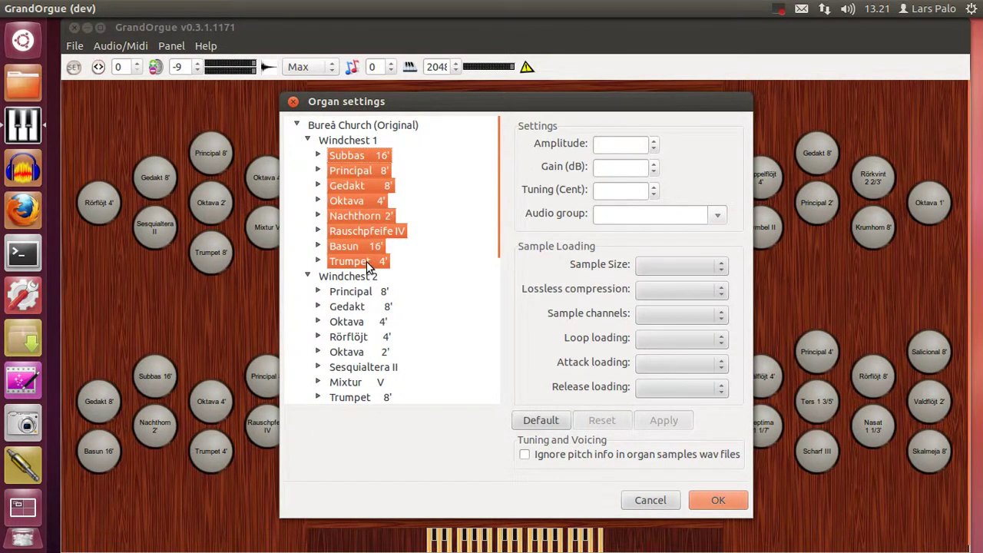
pyautogui.click(719, 218)
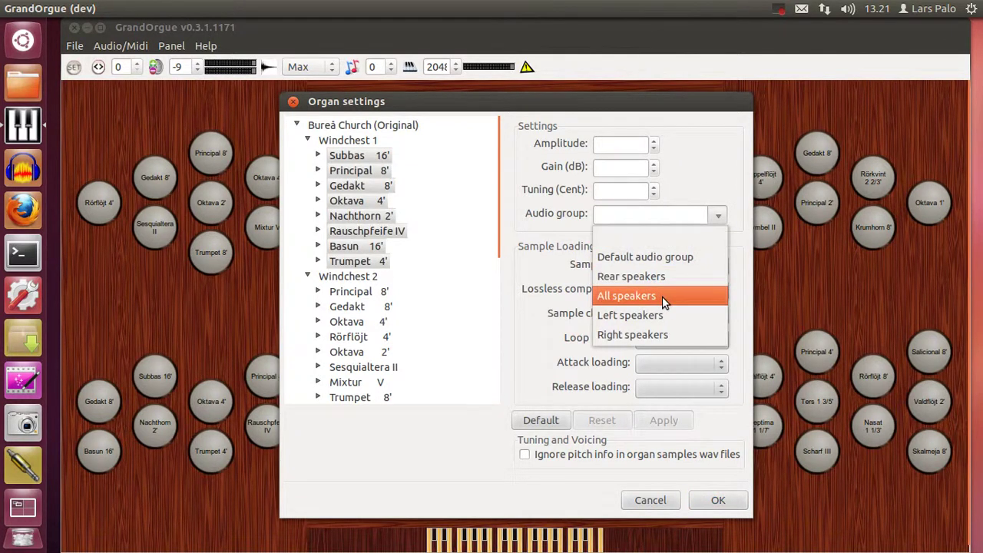
pyautogui.click(662, 297)
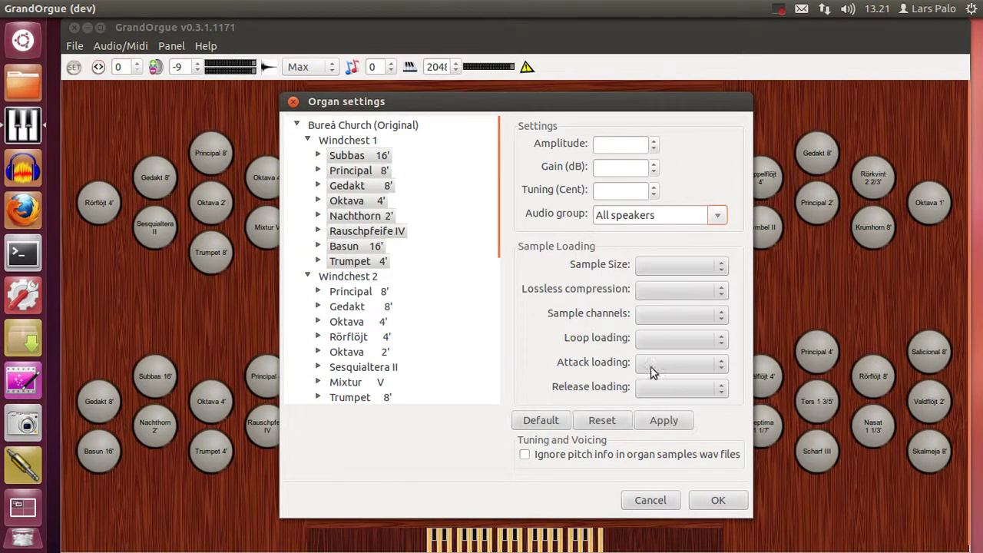
pyautogui.click(662, 423)
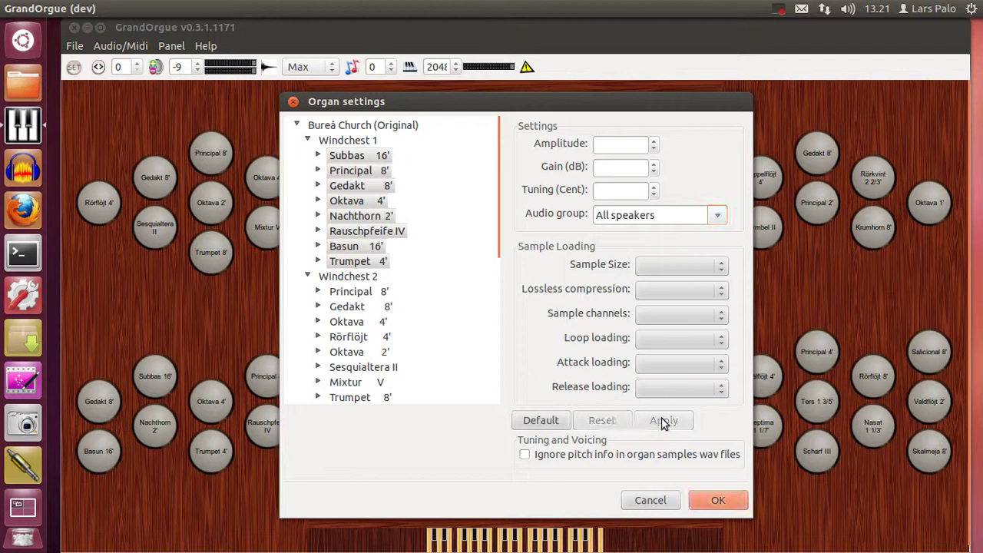
# Step: Review several stops' settings, confirming Subbas 16' now uses All speakers
pyautogui.click(373, 292)
pyautogui.click(369, 263)
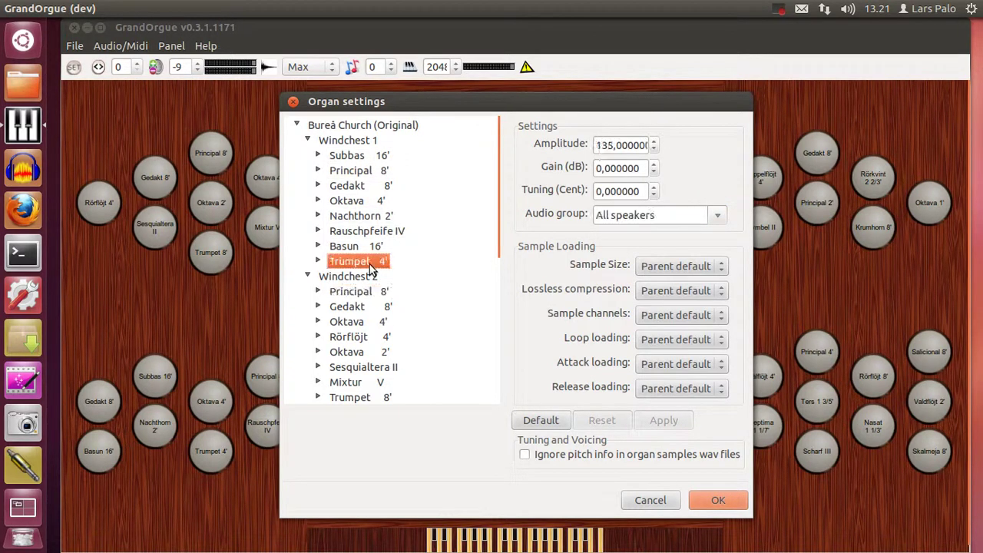
pyautogui.click(361, 202)
pyautogui.click(362, 158)
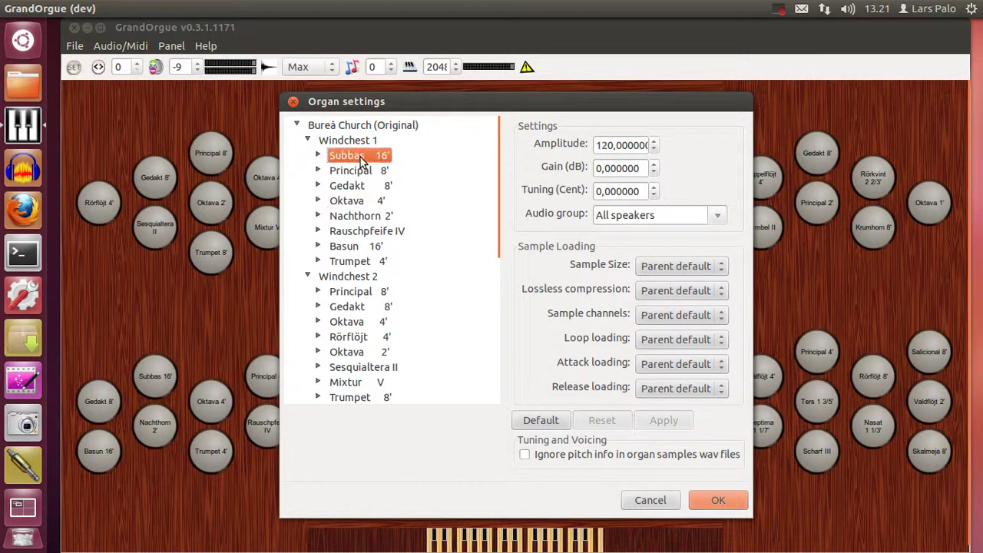
pyautogui.scroll(-3, 377, 306)
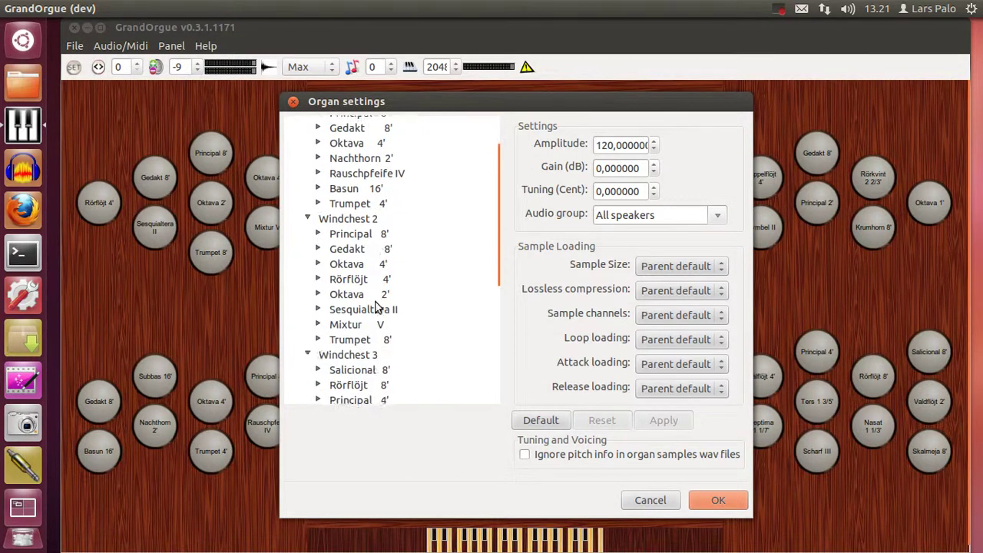
# Step: Assign Windchest 3 stops Salicional 8' through Skalmeja 8' to Rear speakers and apply
pyautogui.click(377, 301)
pyautogui.scroll(-1, 415, 335)
pyautogui.scroll(-1, 415, 335)
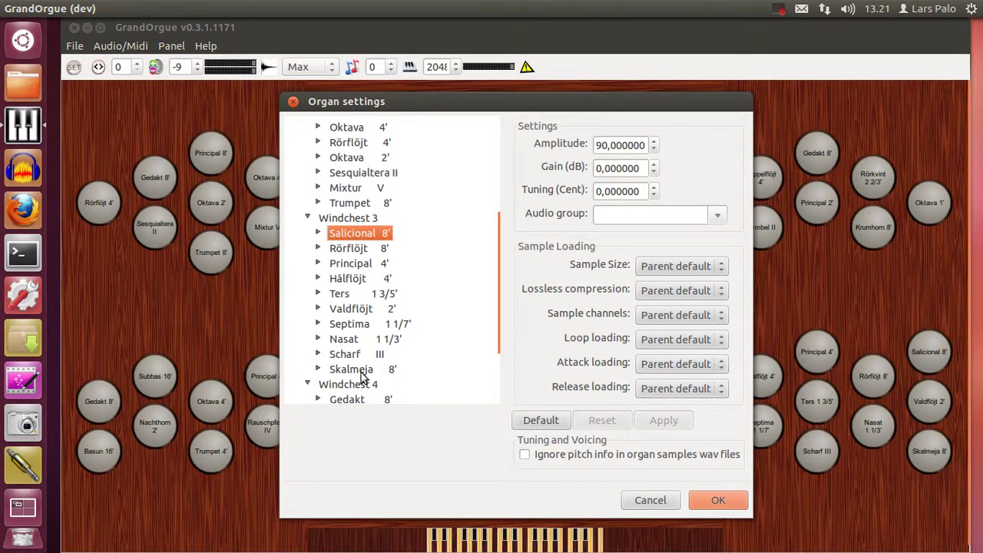
pyautogui.keyDown('shift'); pyautogui.click(362, 373); pyautogui.keyUp('shift')
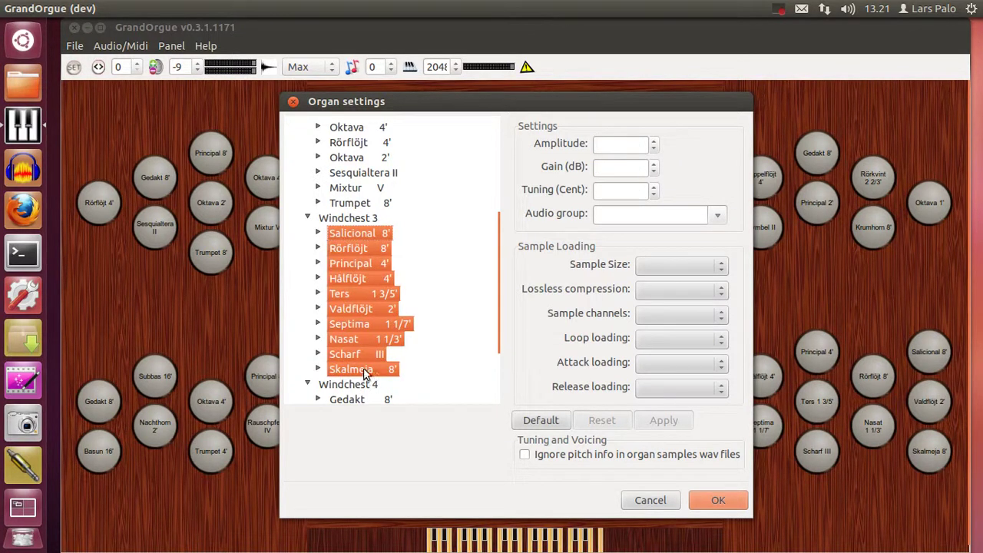
pyautogui.click(722, 219)
pyautogui.click(669, 281)
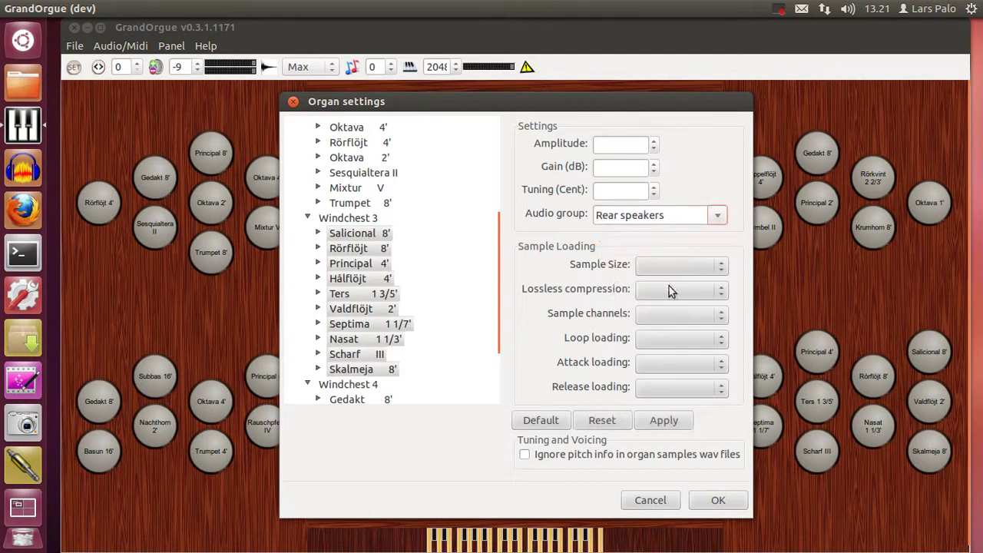
pyautogui.click(663, 421)
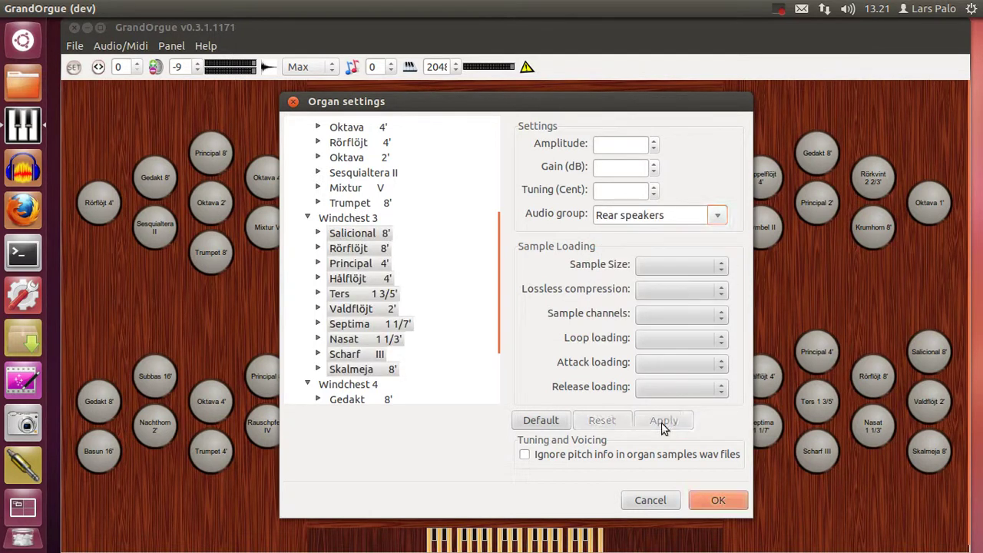
# Step: Verify Salicional 8' uses Rear speakers and Trumpet 4' still uses All speakers
pyautogui.click(370, 203)
pyautogui.click(368, 234)
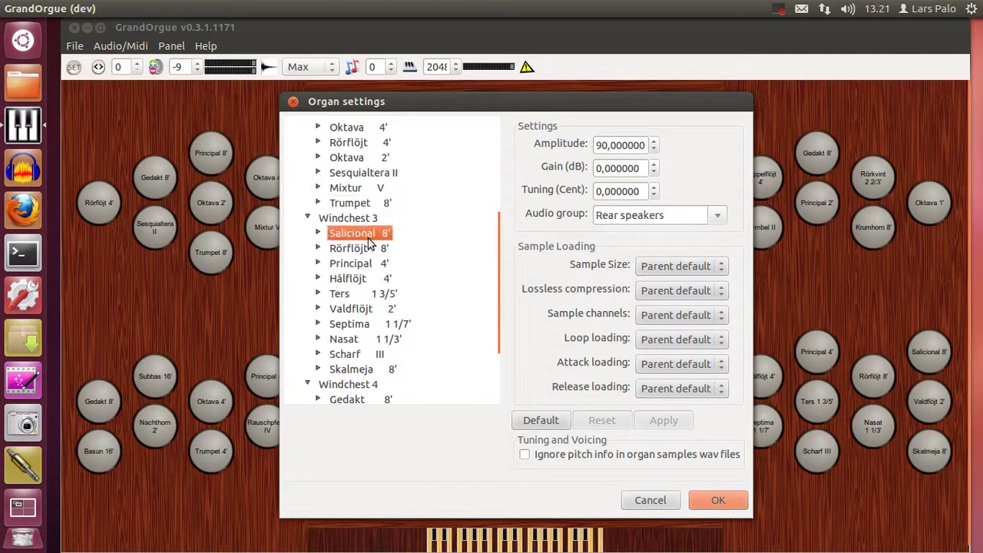
pyautogui.scroll(3, 374, 245)
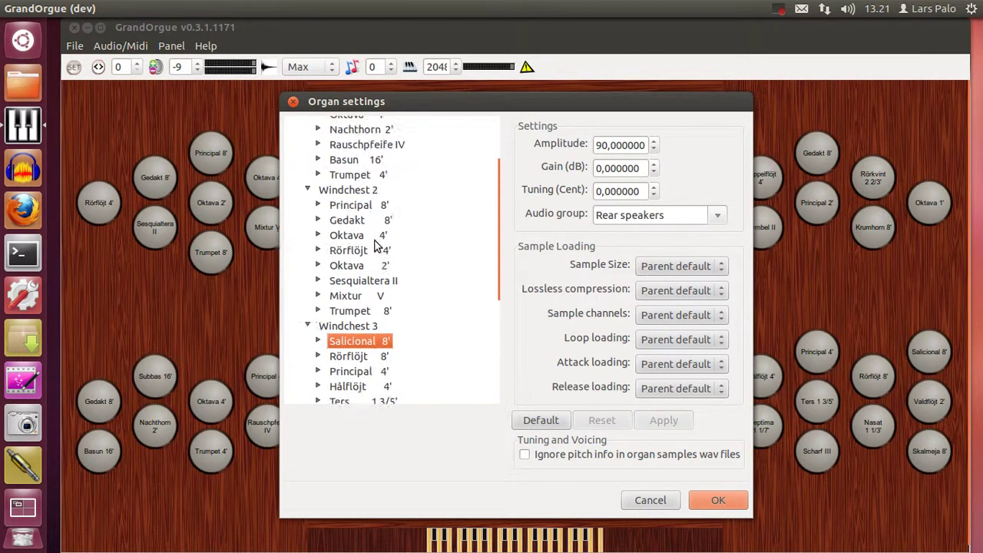
pyautogui.click(370, 176)
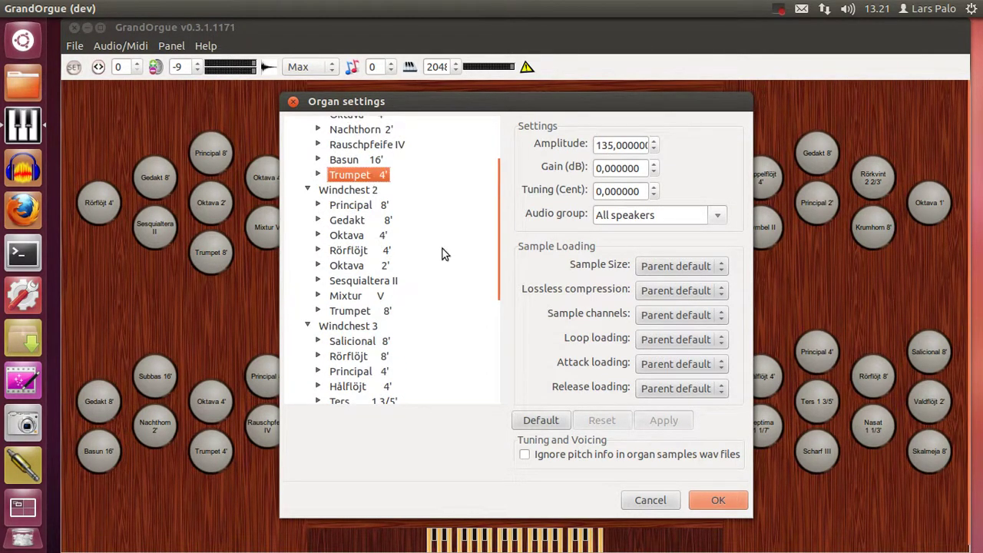
pyautogui.scroll(-4, 461, 259)
pyautogui.scroll(-1, 374, 334)
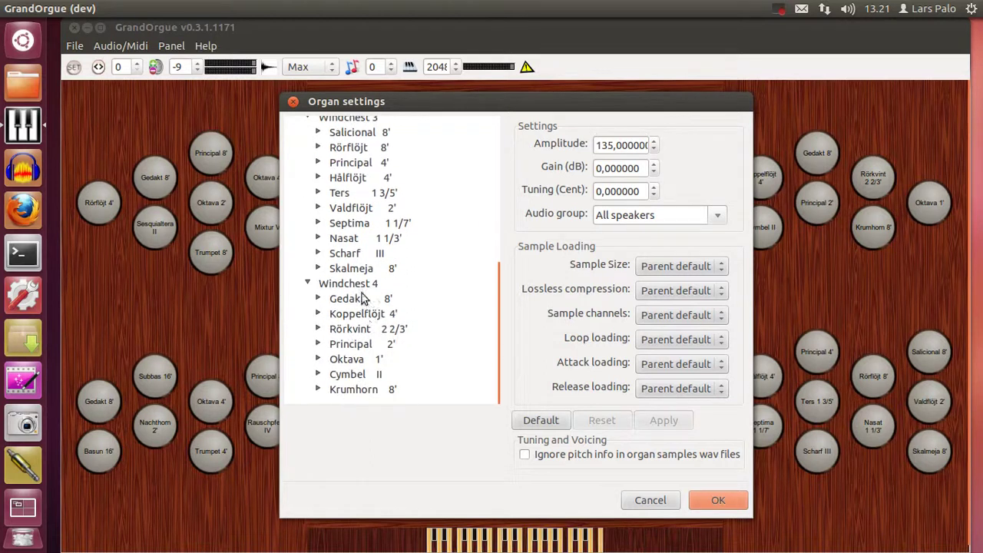
# Step: Route the Windchest 4 Gedakt 8' stop to Left speakers and apply
pyautogui.click(363, 299)
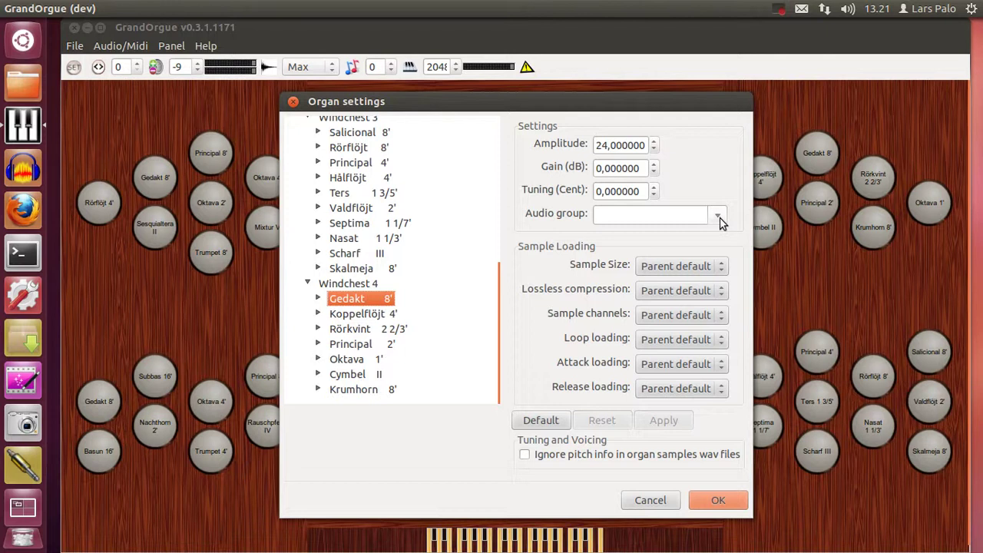
pyautogui.click(719, 217)
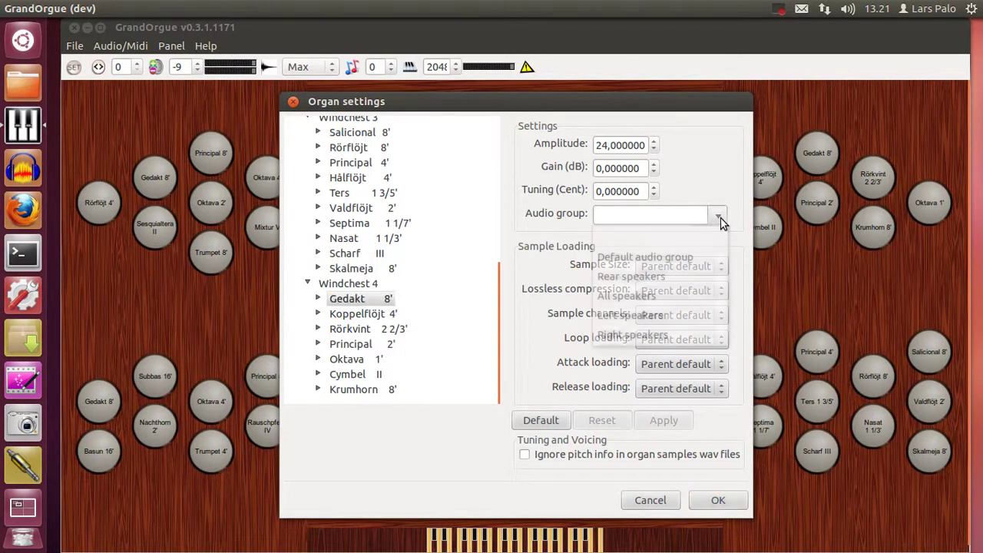
pyautogui.click(655, 316)
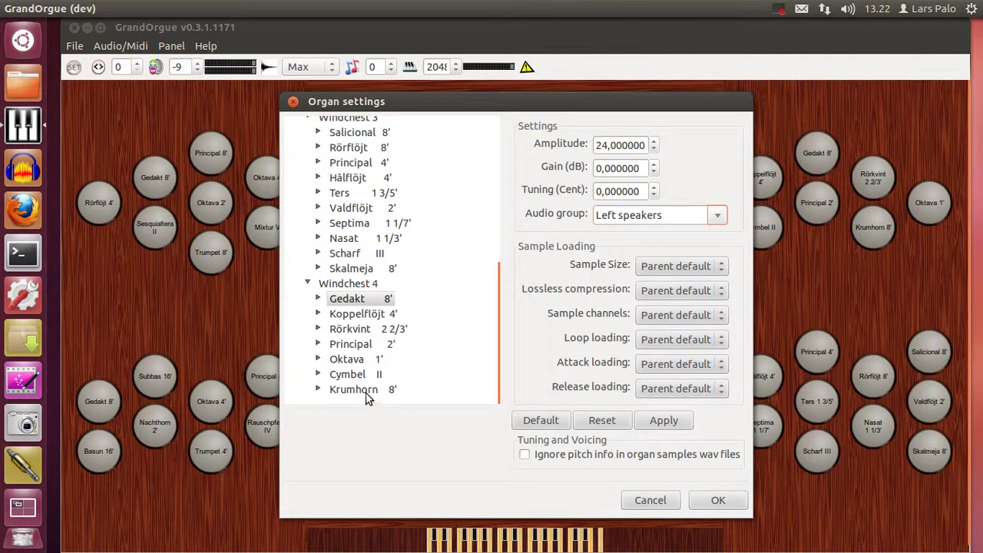
pyautogui.click(366, 393)
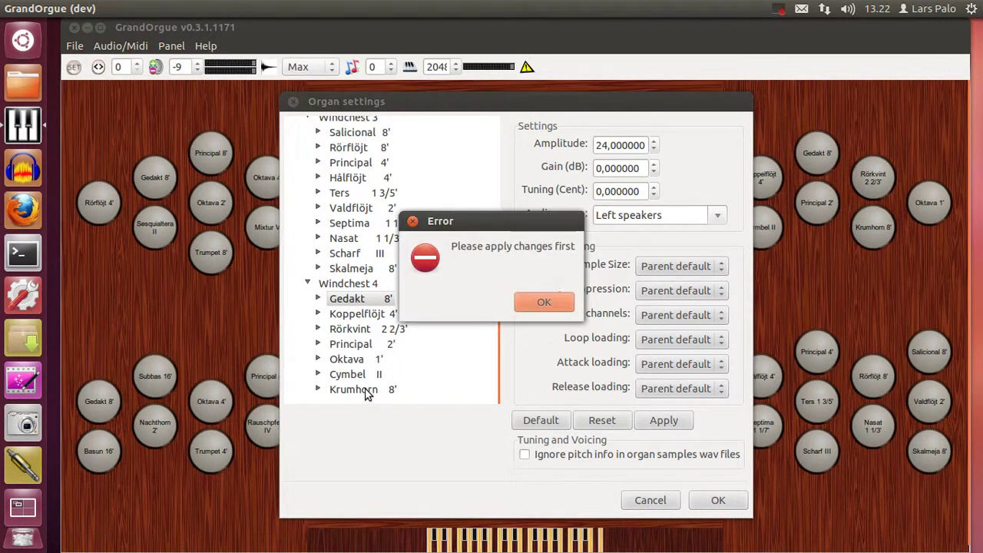
pyautogui.click(550, 297)
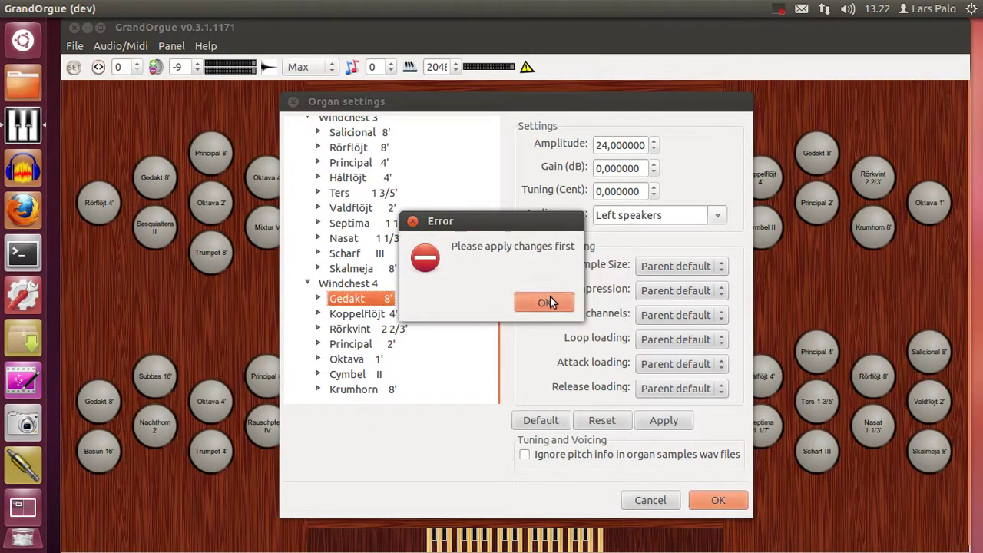
pyautogui.click(666, 425)
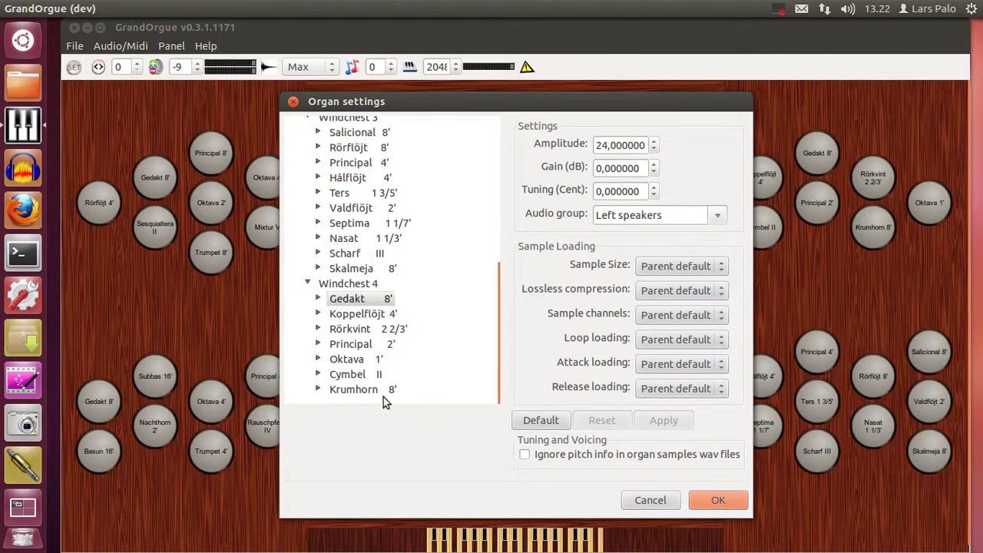
# Step: Route the Krumhorn 8' stop to Right speakers and apply
pyautogui.click(367, 395)
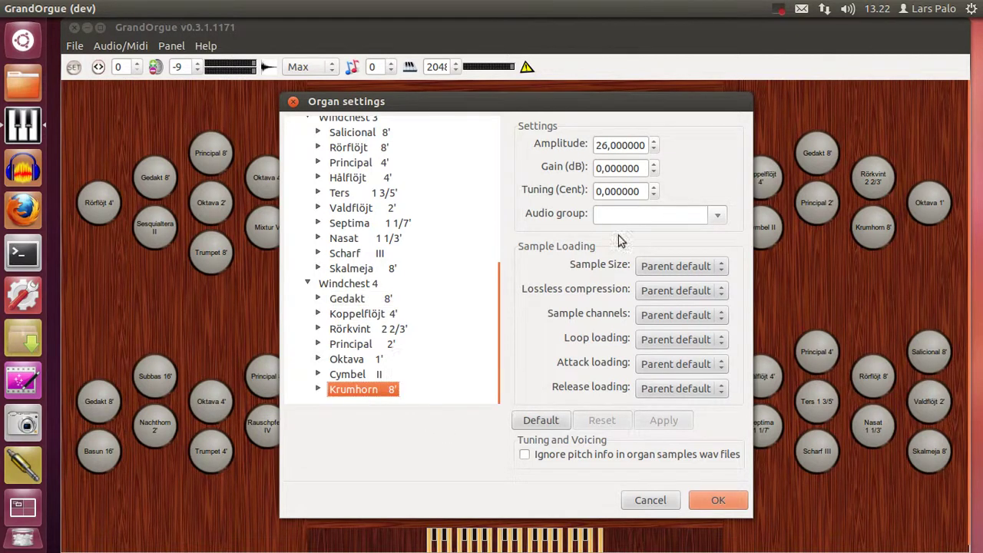
pyautogui.click(714, 217)
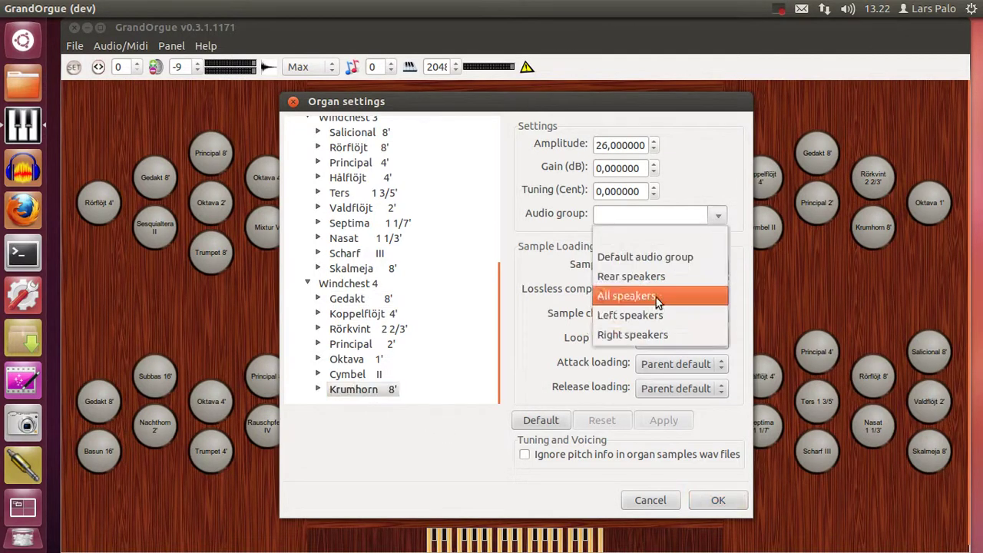
pyautogui.click(645, 336)
pyautogui.click(665, 423)
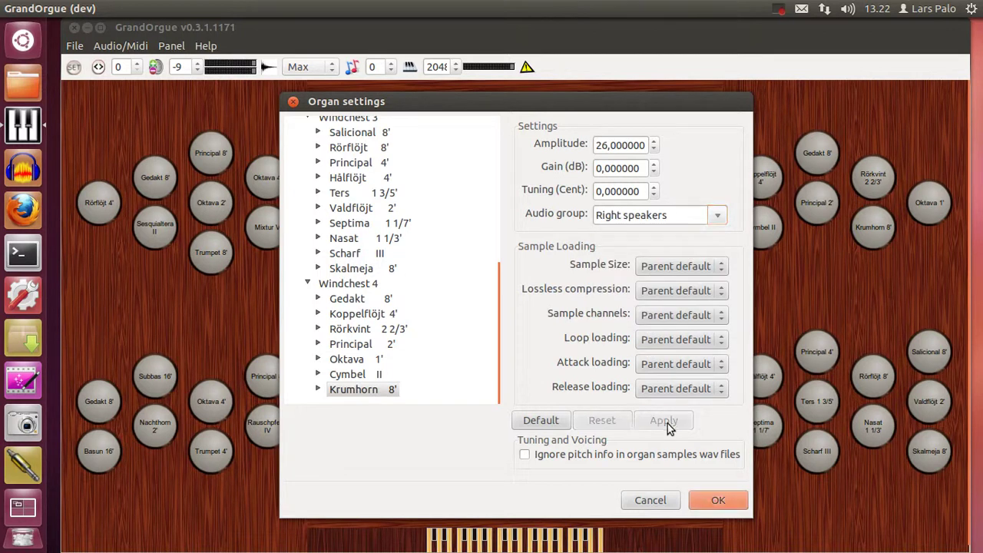
# Step: Route the Koppelflöjt 4' stop to All speakers and apply
pyautogui.click(367, 315)
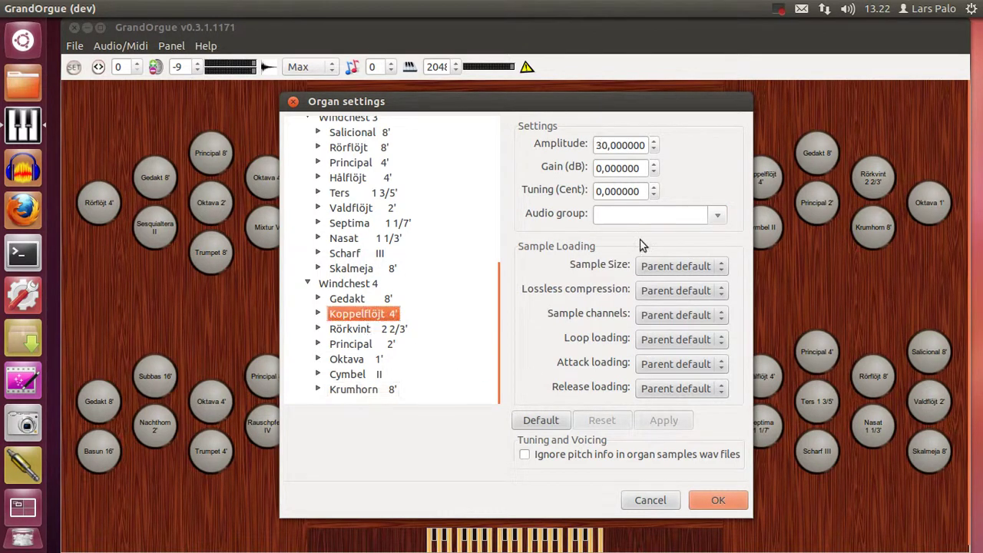
pyautogui.click(716, 219)
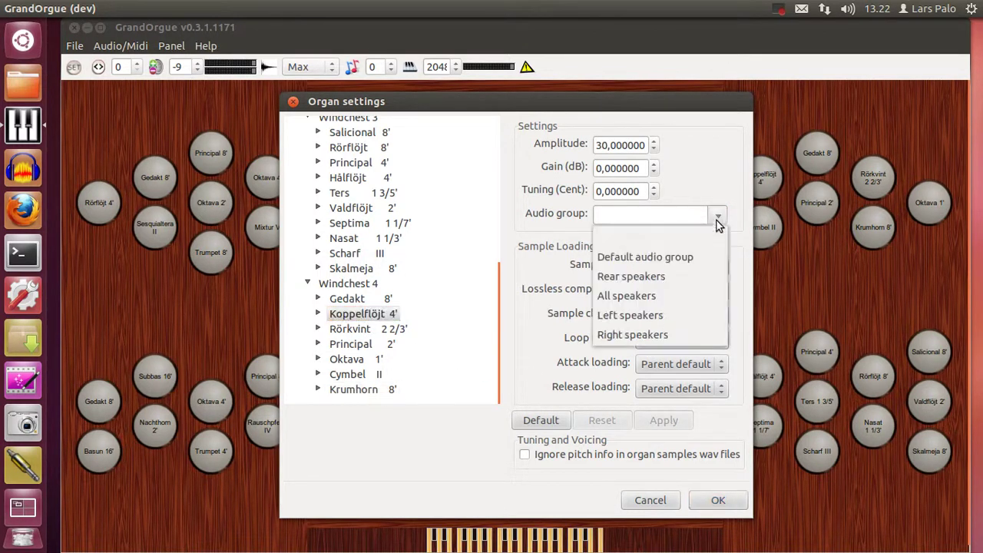
pyautogui.click(644, 300)
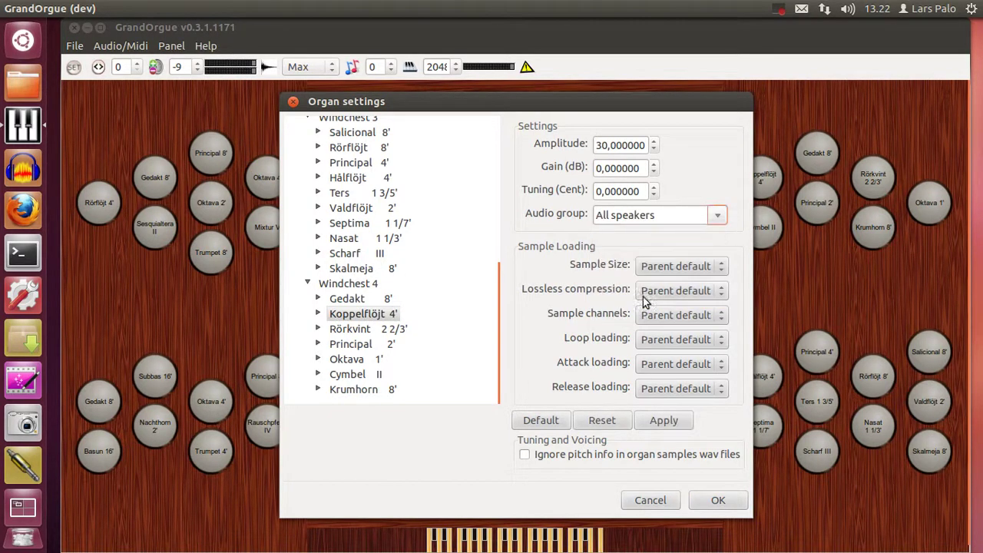
pyautogui.click(667, 418)
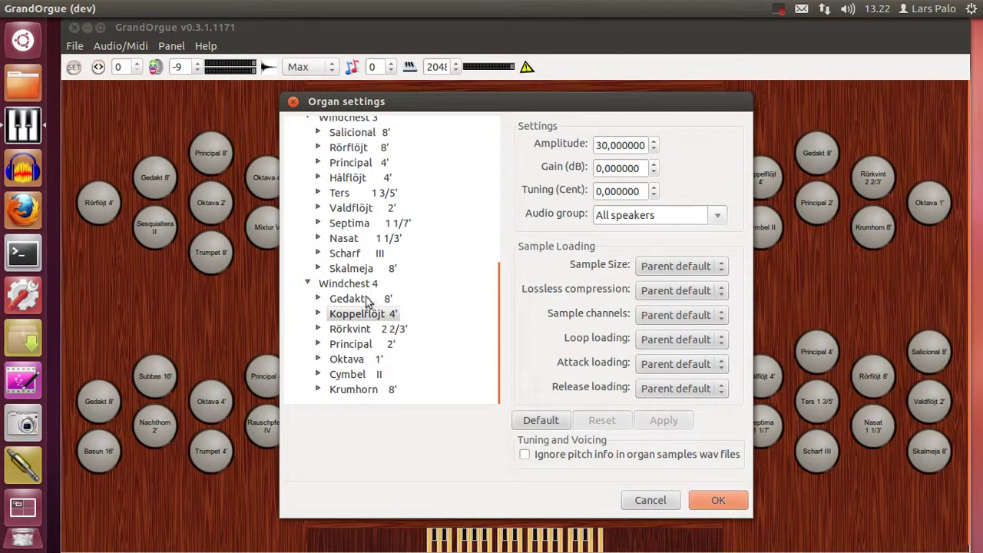
# Step: Route Trumpet 8' pipes 036-C, 038-D, 040-E, 042-F#, 044-G#, 046-A# to Left speakers
pyautogui.scroll(3, 420, 333)
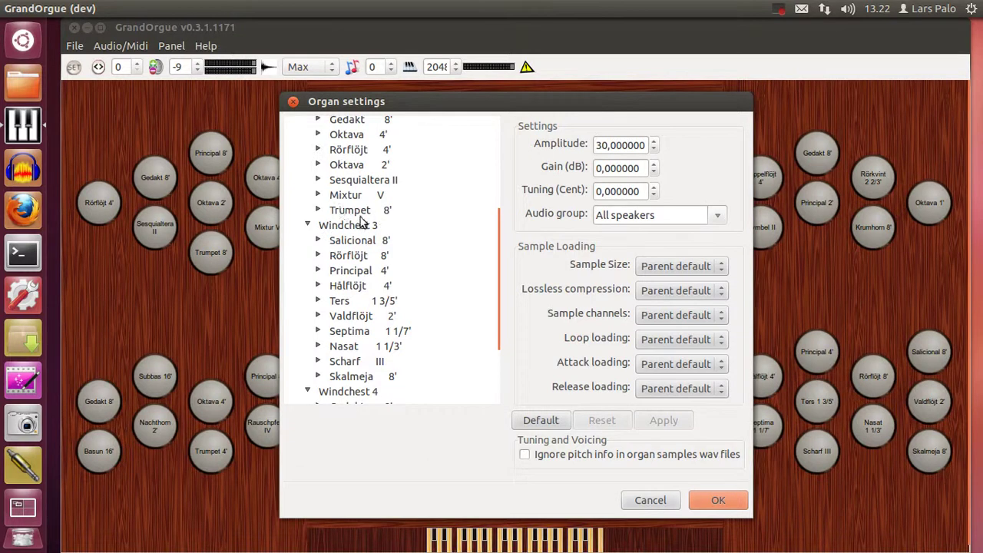
pyautogui.click(318, 210)
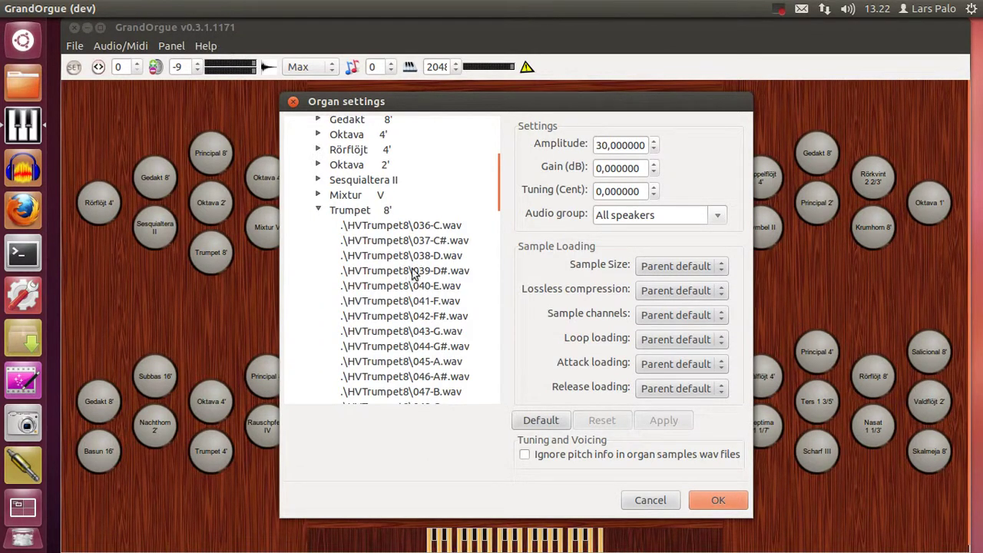
pyautogui.click(403, 228)
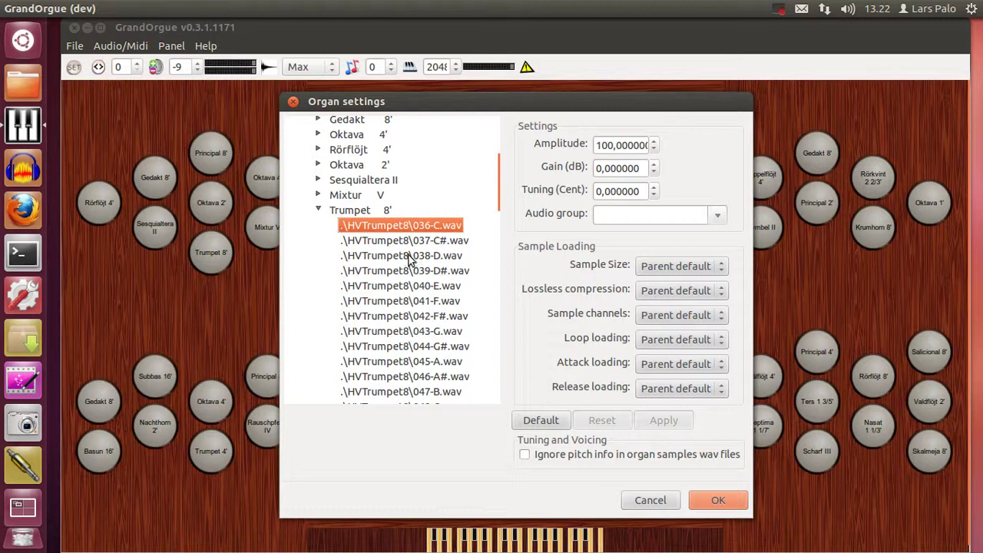
pyautogui.keyDown('ctrl'); pyautogui.click(410, 257); pyautogui.keyUp('ctrl')
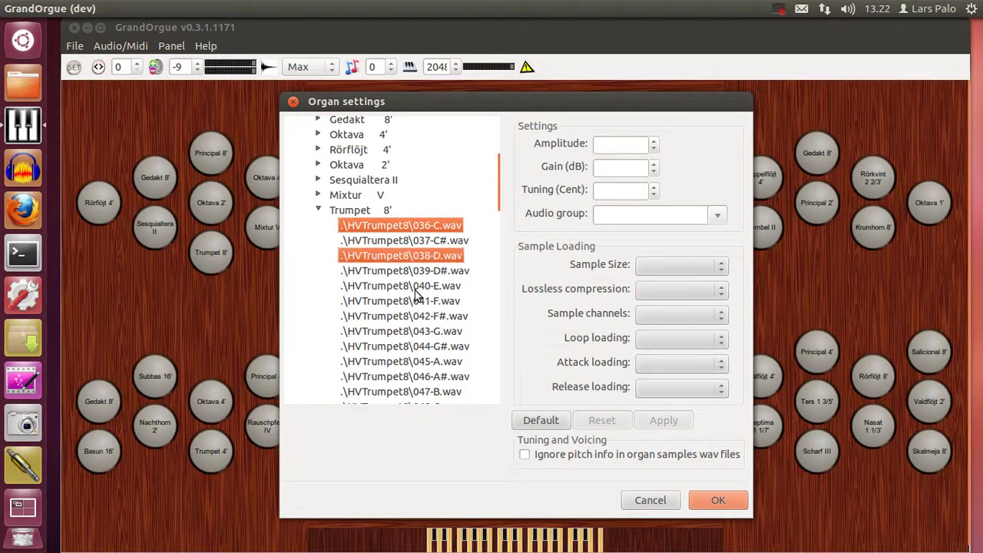
pyautogui.keyDown('ctrl'); pyautogui.click(417, 287); pyautogui.keyUp('ctrl')
pyautogui.keyDown('ctrl'); pyautogui.click(423, 316); pyautogui.keyUp('ctrl')
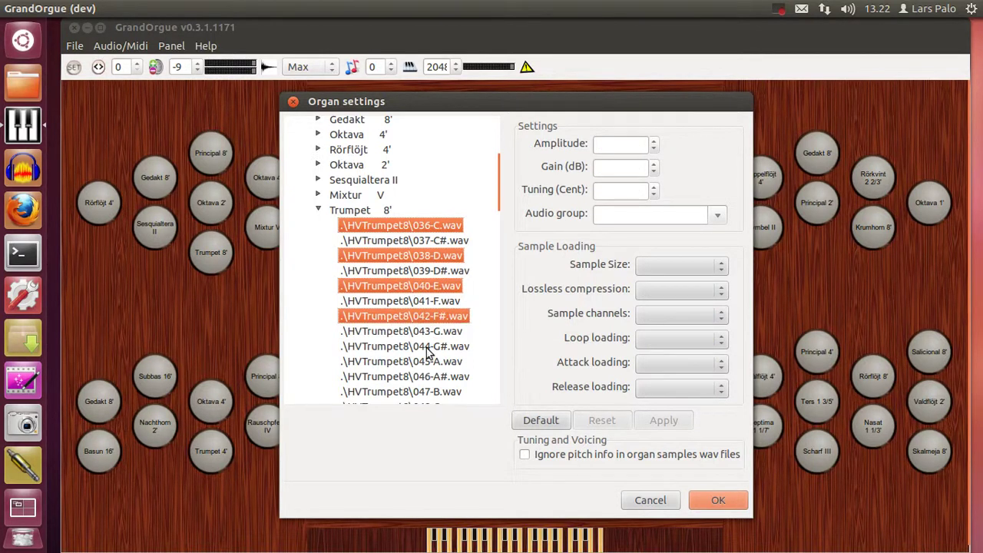
pyautogui.keyDown('ctrl'); pyautogui.click(427, 347); pyautogui.keyUp('ctrl')
pyautogui.keyDown('ctrl'); pyautogui.click(428, 378); pyautogui.keyUp('ctrl')
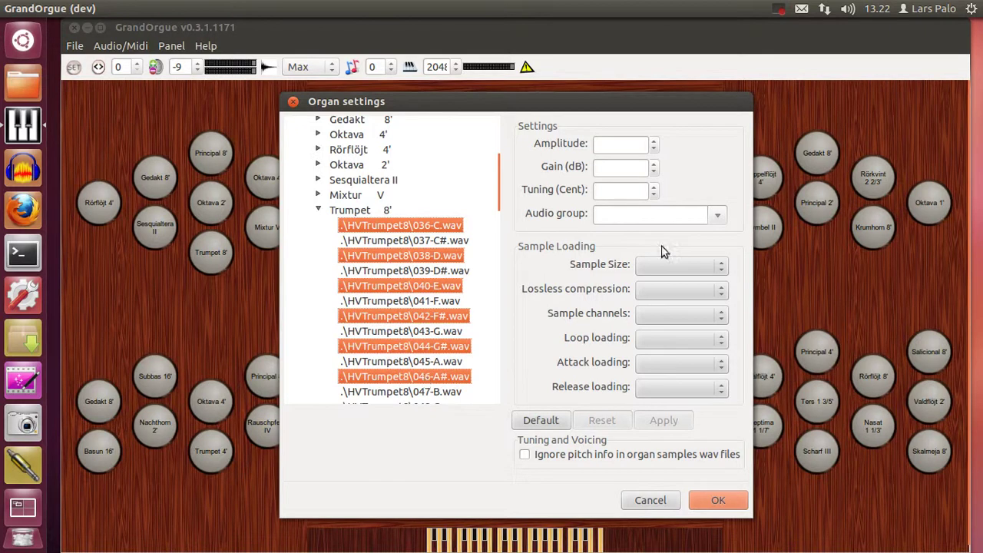
pyautogui.click(723, 216)
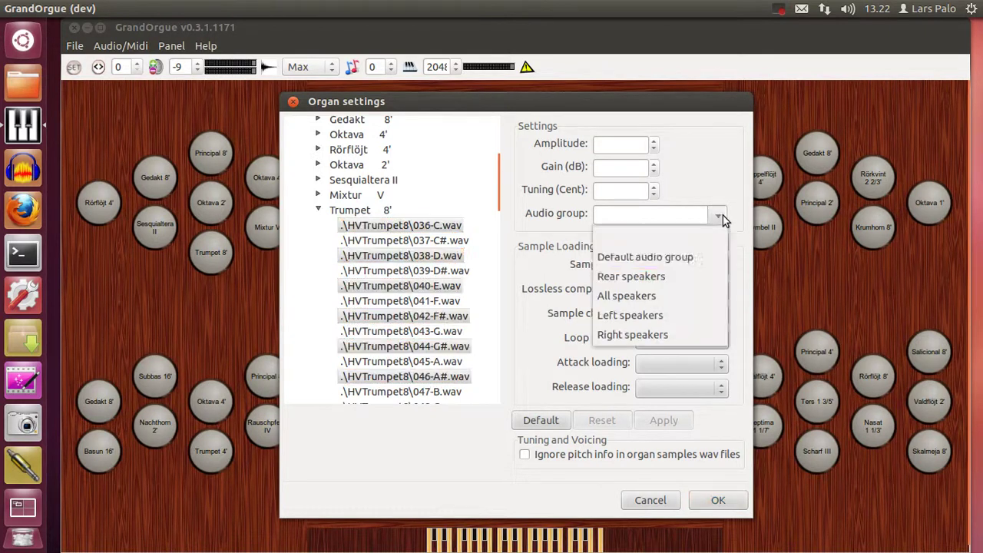
pyautogui.click(668, 312)
pyautogui.click(421, 240)
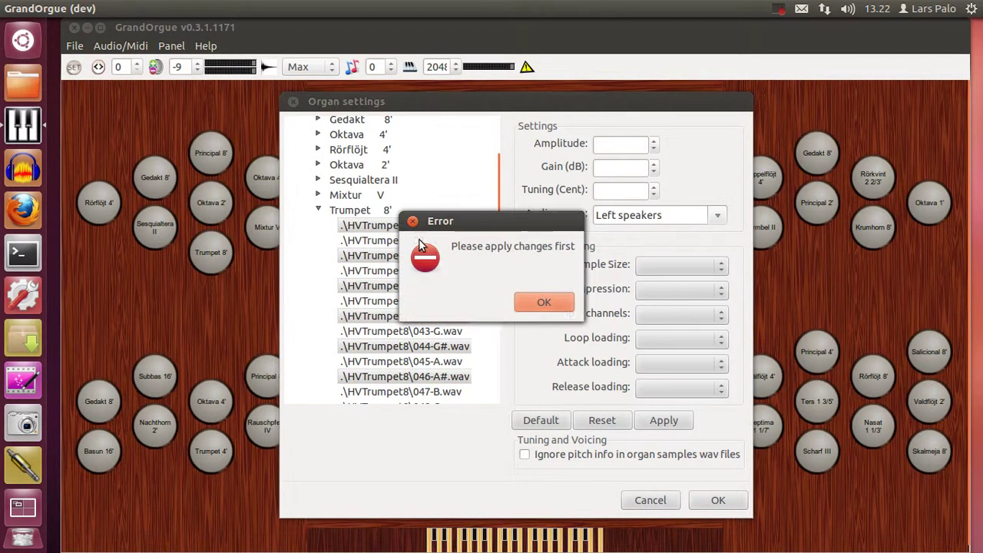
pyautogui.click(563, 307)
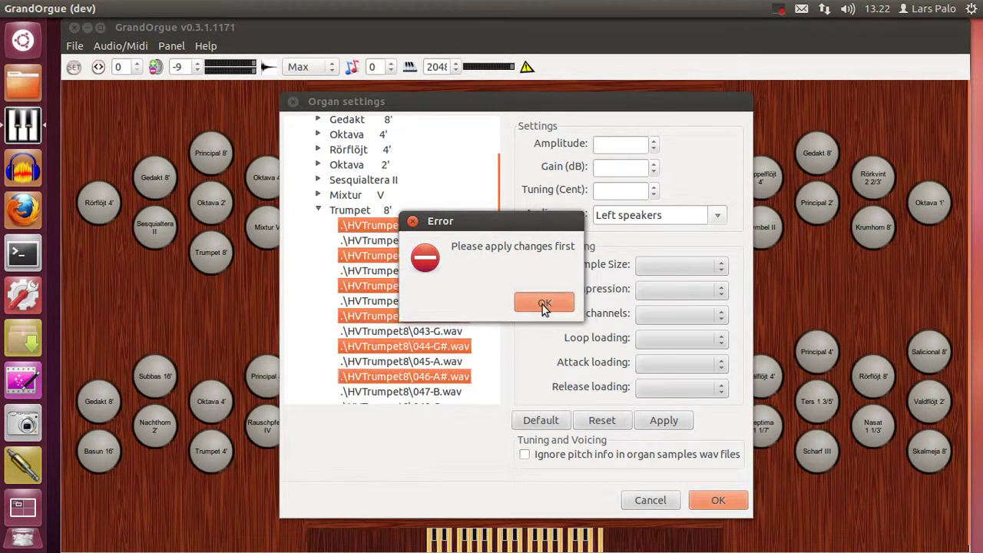
pyautogui.click(663, 422)
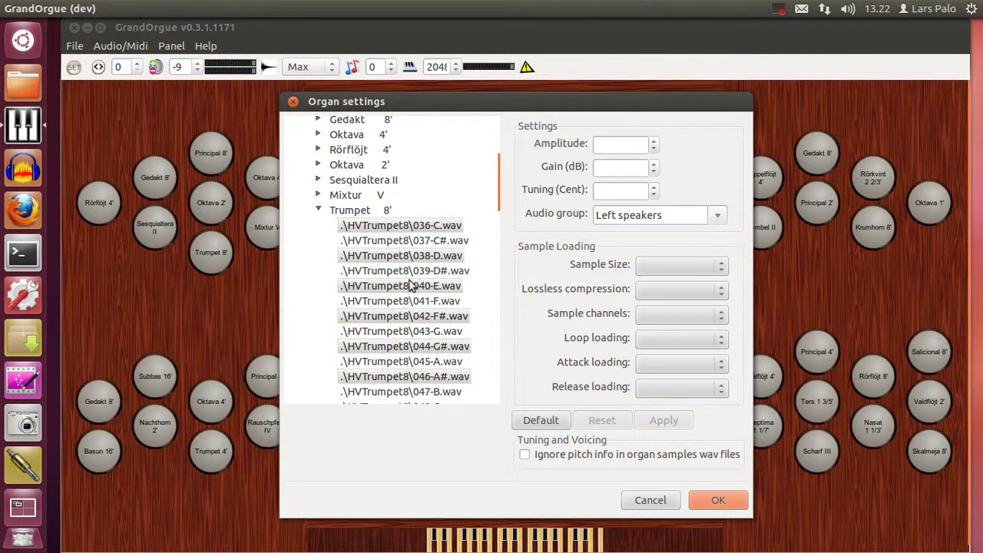
# Step: Route Trumpet pipes 037-C#, 039-D#, 041-F, 043-G, 045-A, 047-B to Right speakers
pyautogui.click(406, 245)
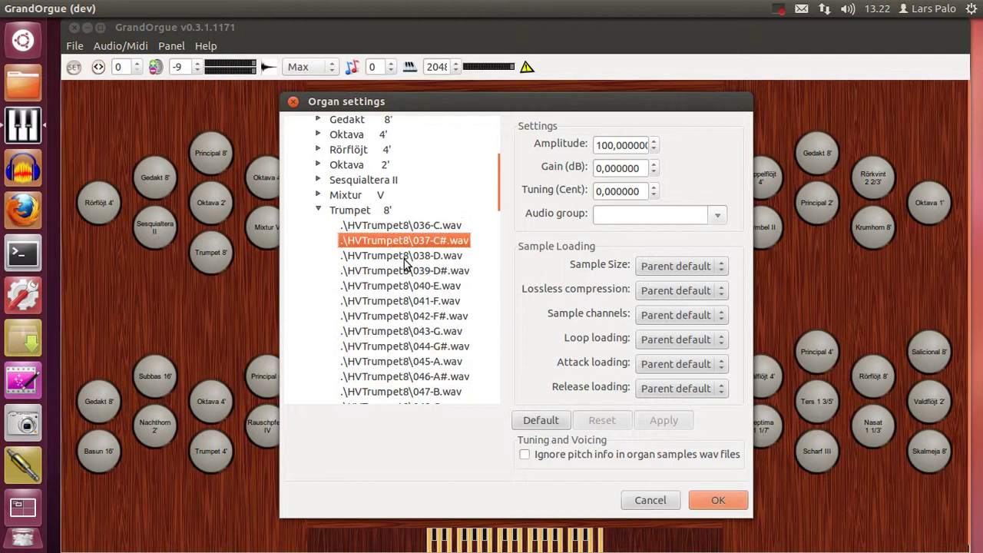
pyautogui.keyDown('ctrl'); pyautogui.click(406, 273); pyautogui.keyUp('ctrl')
pyautogui.keyDown('ctrl'); pyautogui.click(421, 303); pyautogui.keyUp('ctrl')
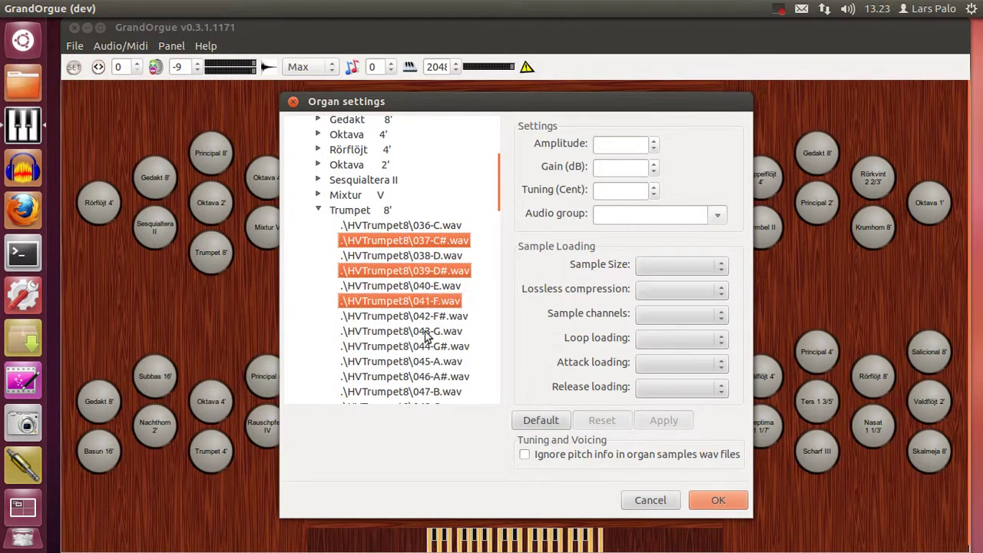
pyautogui.keyDown('ctrl'); pyautogui.click(427, 332); pyautogui.keyUp('ctrl')
pyautogui.keyDown('ctrl'); pyautogui.click(427, 362); pyautogui.keyUp('ctrl')
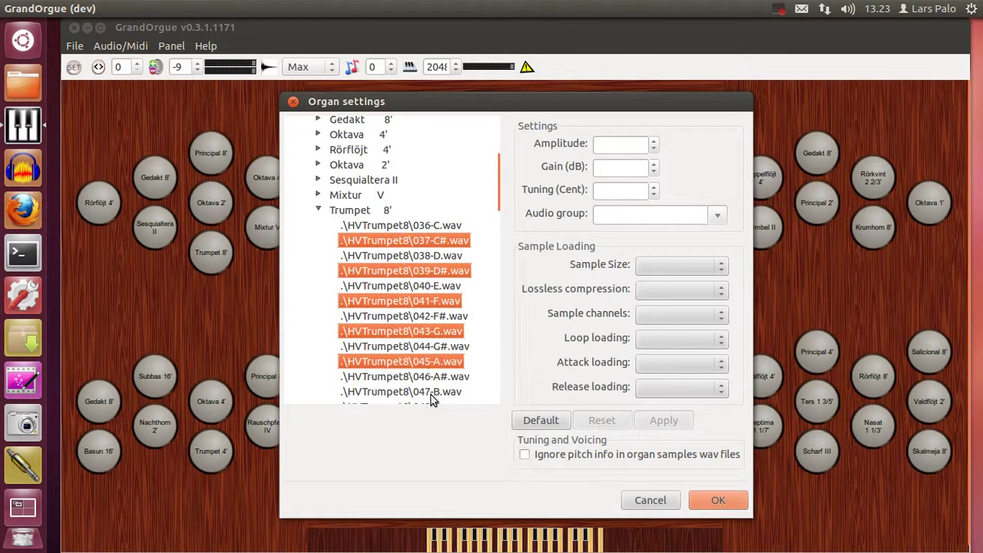
pyautogui.keyDown('ctrl'); pyautogui.click(433, 393); pyautogui.keyUp('ctrl')
pyautogui.click(719, 216)
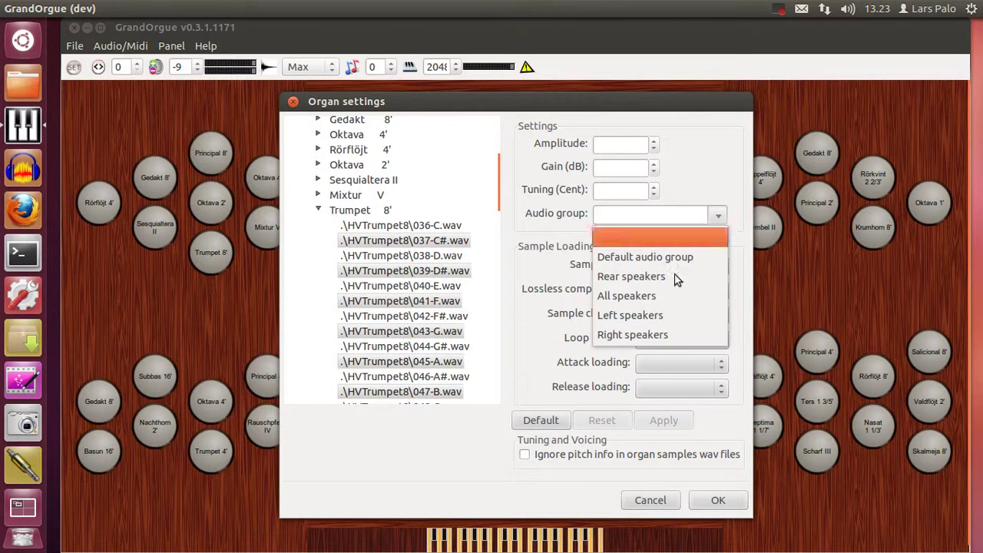
pyautogui.click(655, 333)
pyautogui.click(663, 421)
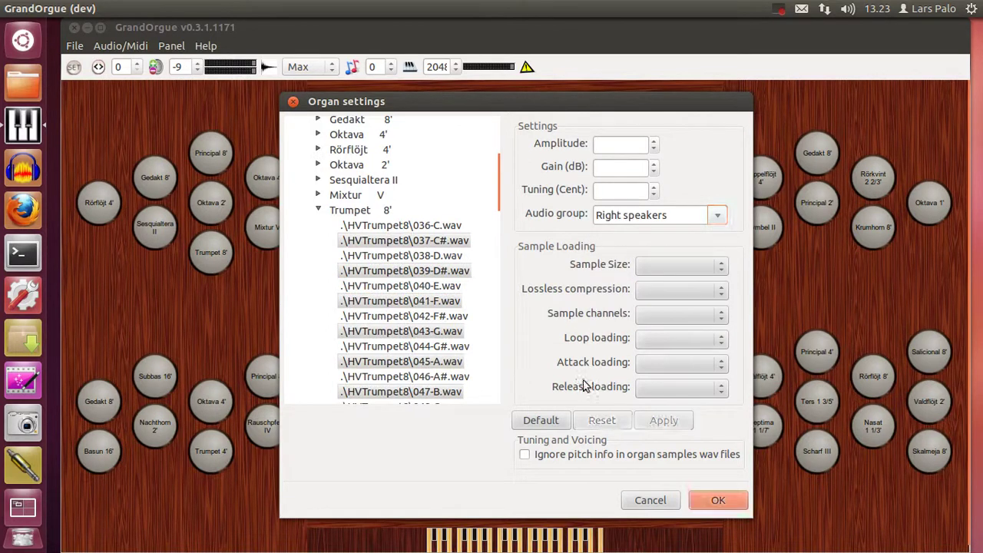
# Step: Assign Trumpet pipe samples 048-C through 059-B to All speakers and apply
pyautogui.scroll(-3, 469, 281)
pyautogui.scroll(-1, 468, 269)
pyautogui.click(461, 256)
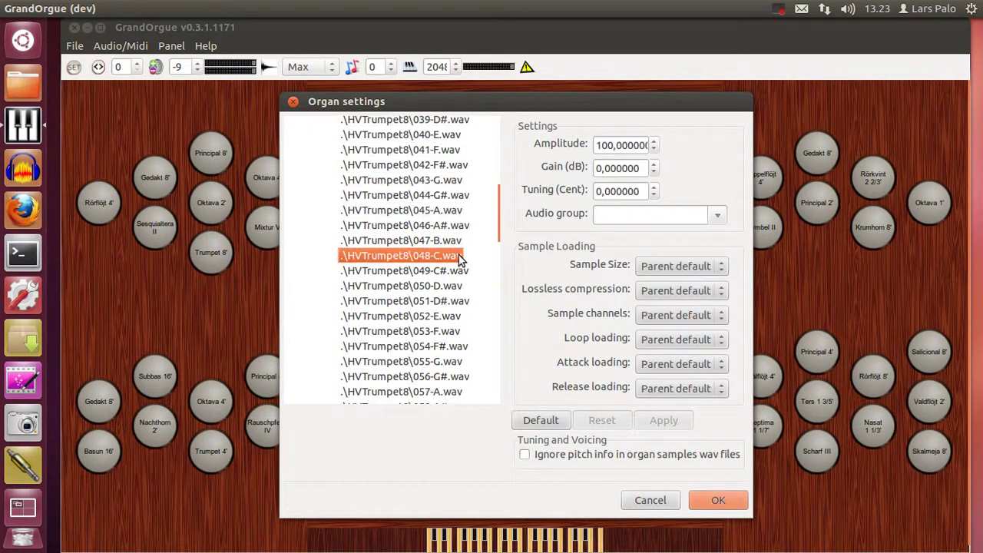
pyautogui.scroll(-2, 461, 260)
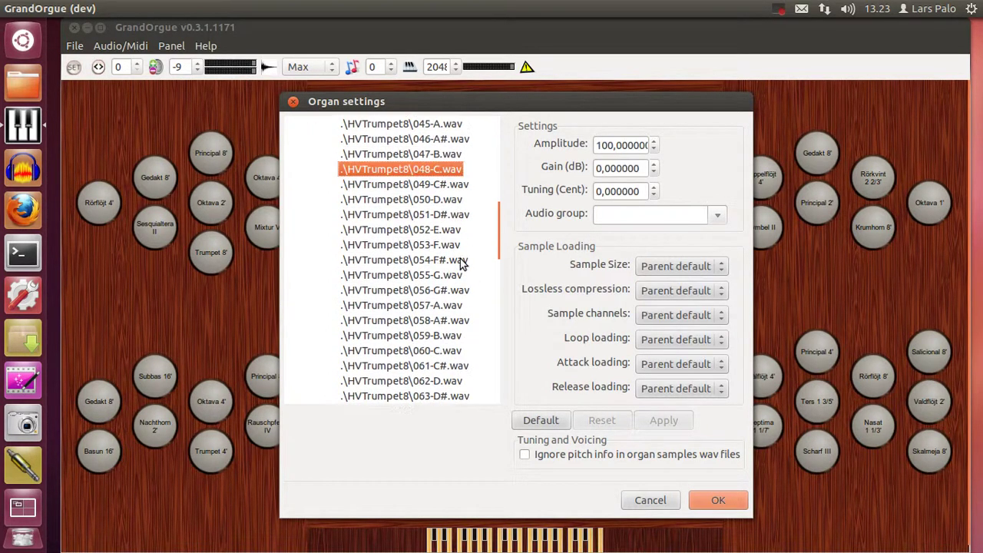
pyautogui.keyDown('shift'); pyautogui.click(432, 336); pyautogui.keyUp('shift')
pyautogui.click(726, 213)
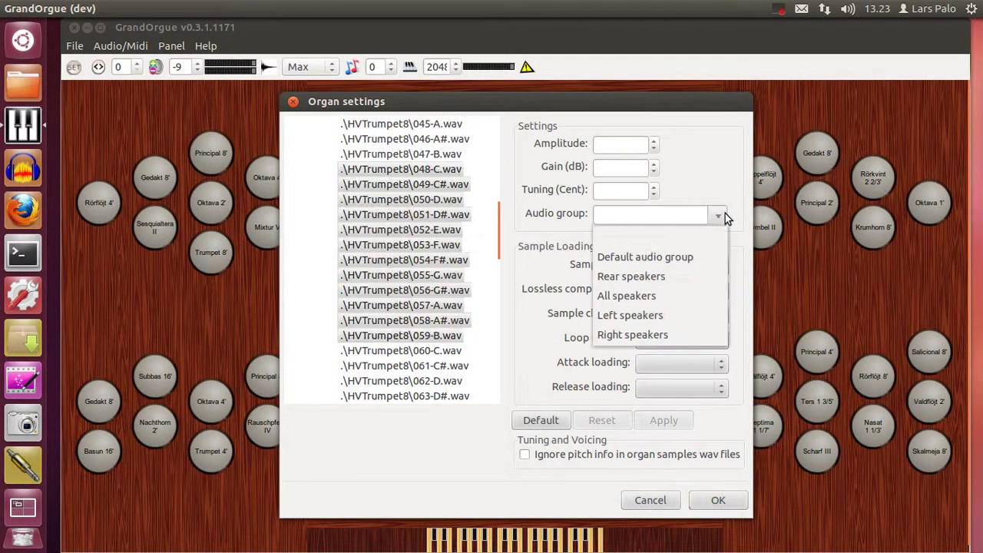
pyautogui.click(655, 293)
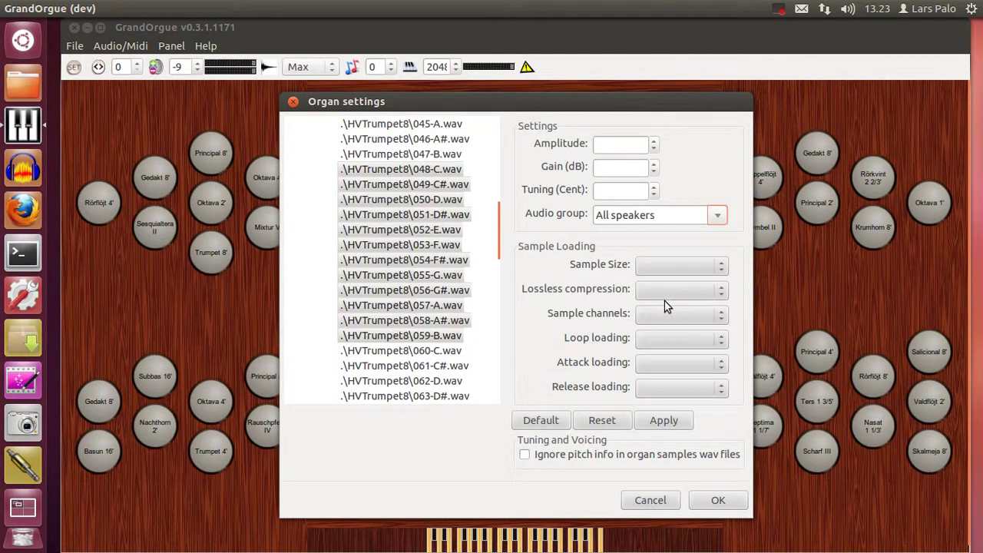
pyautogui.click(663, 423)
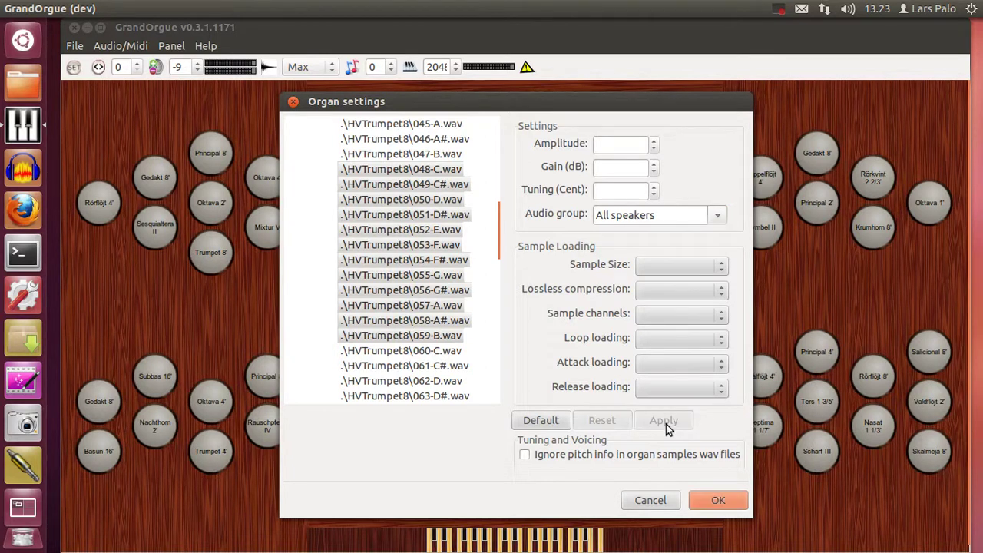
# Step: Verify 059-B uses All speakers and pipes 047-B down to 043-G alternate Right/Left
pyautogui.click(437, 351)
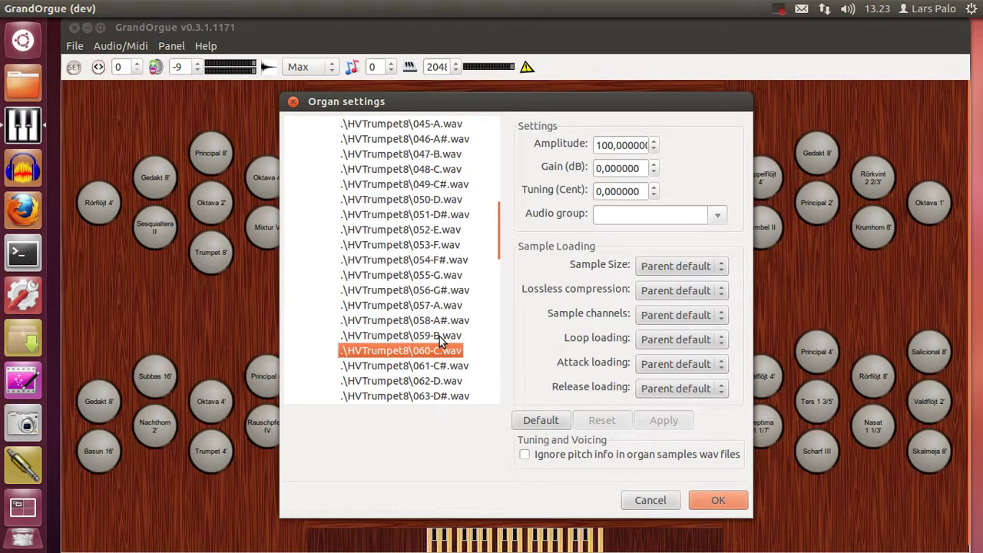
pyautogui.click(440, 337)
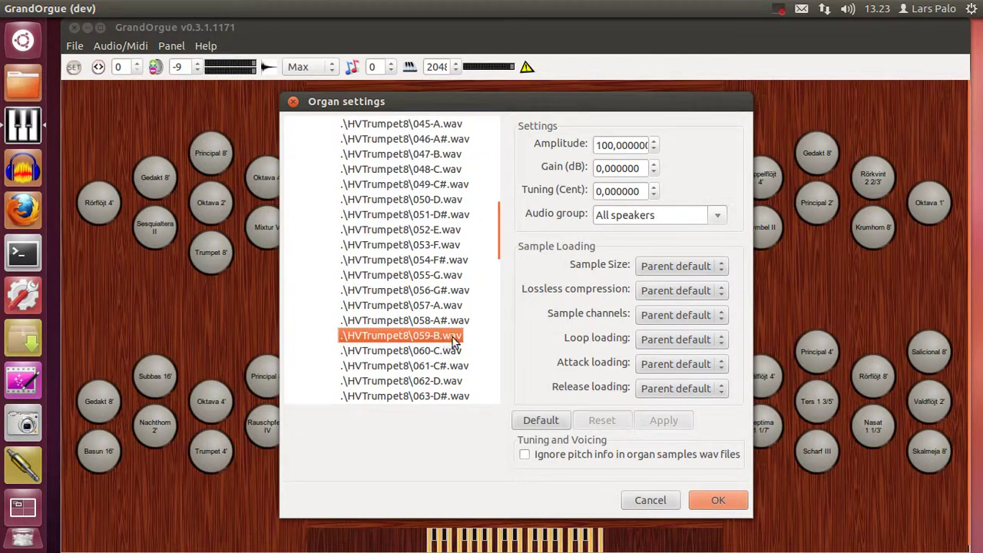
pyautogui.click(415, 171)
pyautogui.click(413, 155)
pyautogui.click(416, 139)
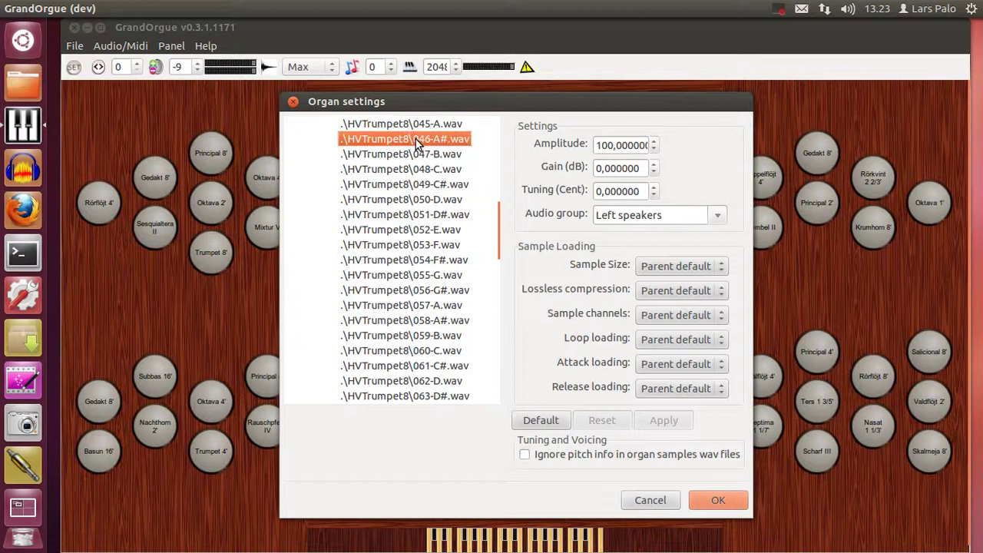
pyautogui.scroll(2, 424, 176)
pyautogui.click(425, 190)
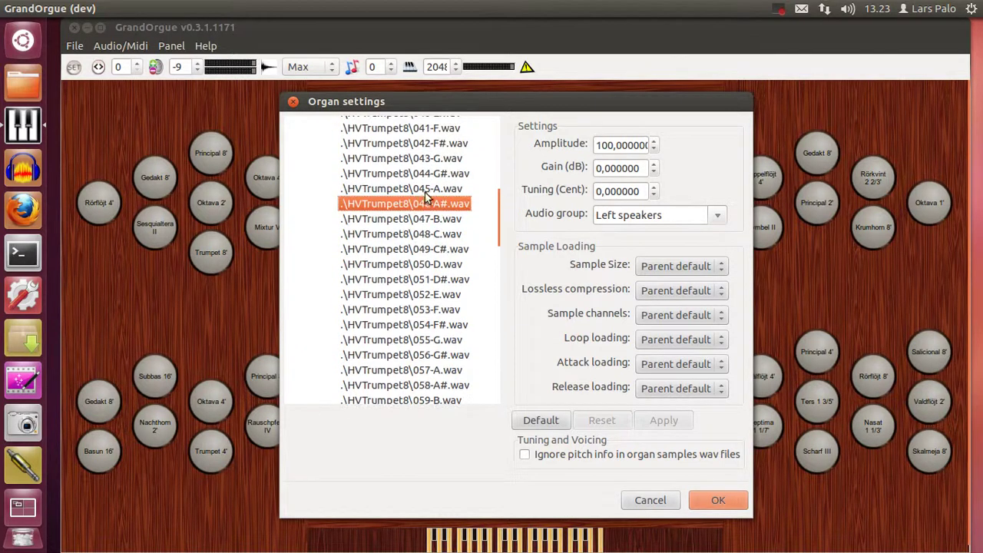
pyautogui.click(427, 172)
pyautogui.click(428, 159)
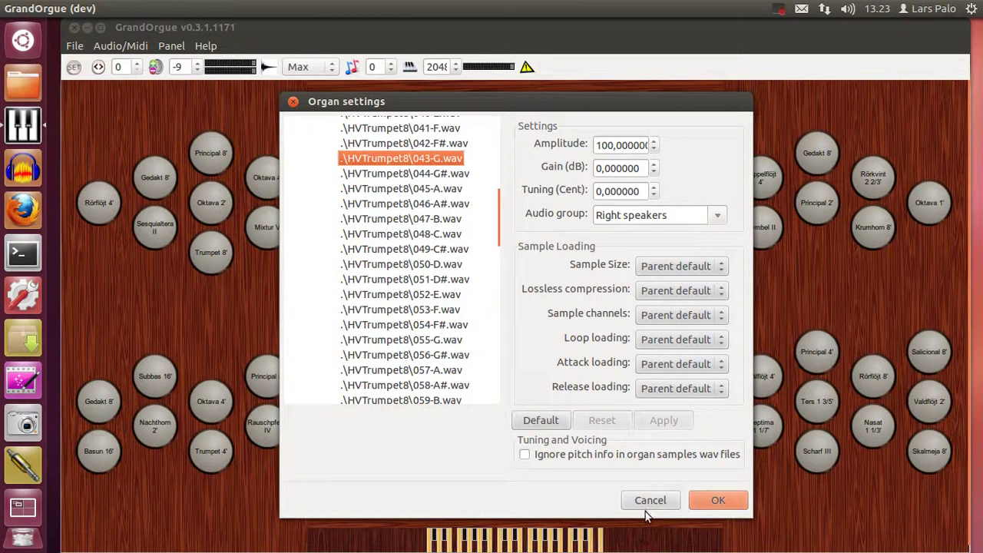
pyautogui.click(706, 501)
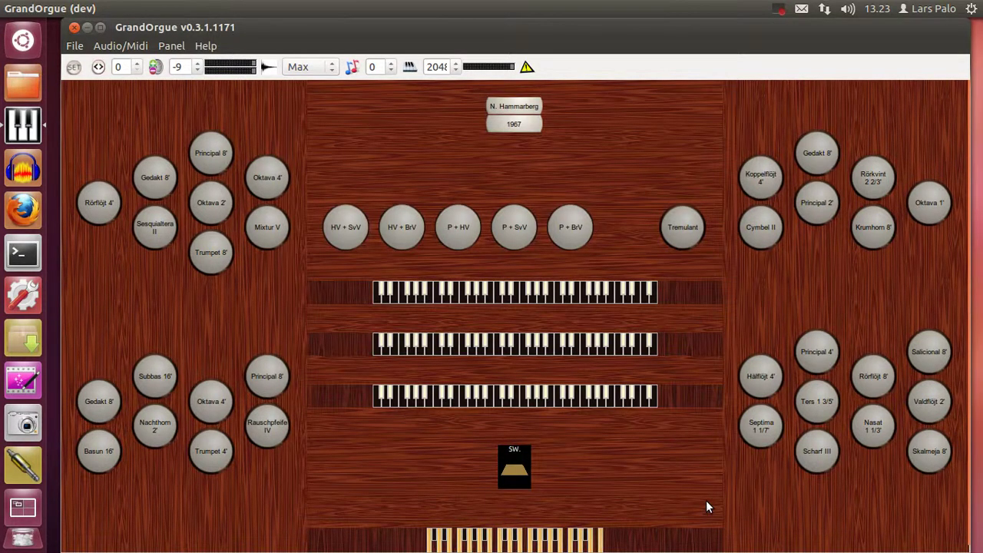